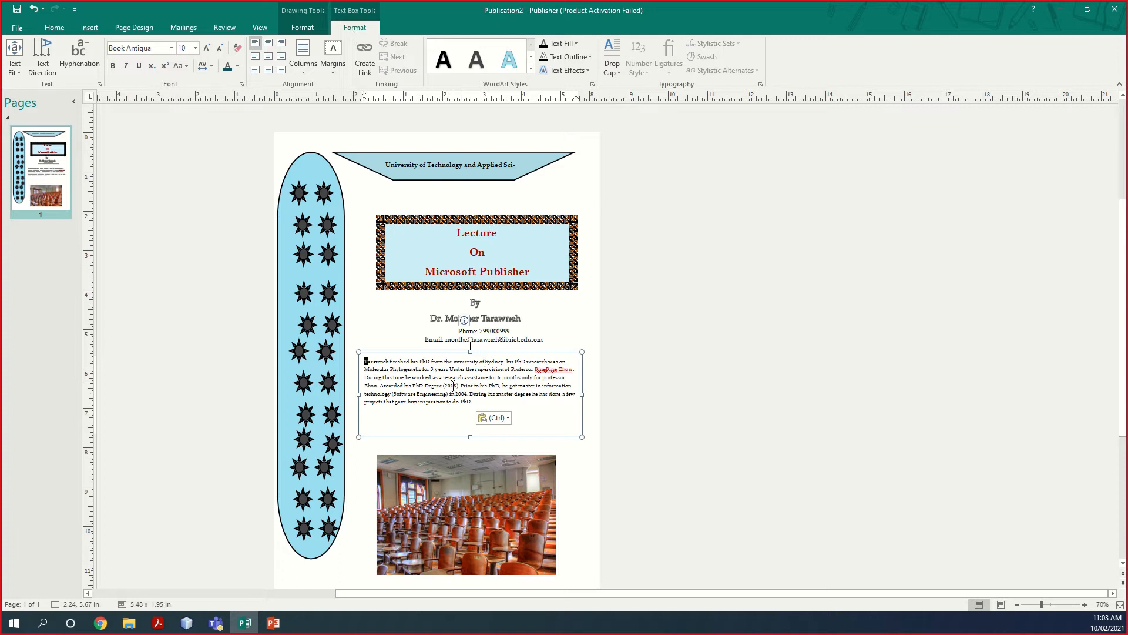
Add a plain black drop cap to the biography paragraph using the second preset in the gallery's first row
{"action": "left_click", "coordinate": [375, 320]}
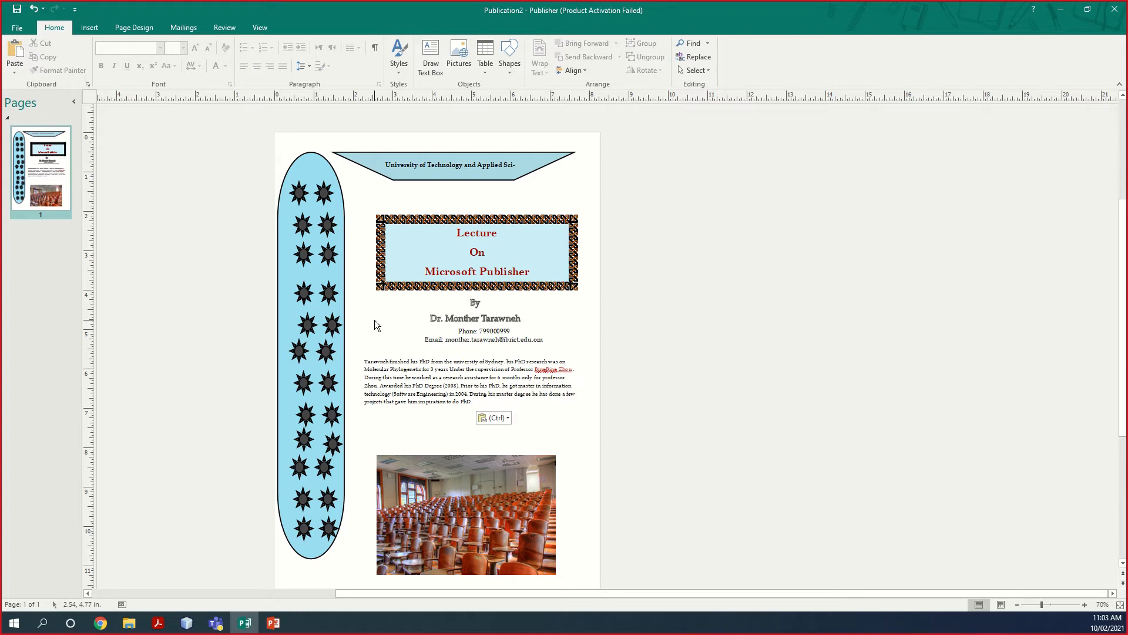
{"action": "left_click", "coordinate": [414, 382]}
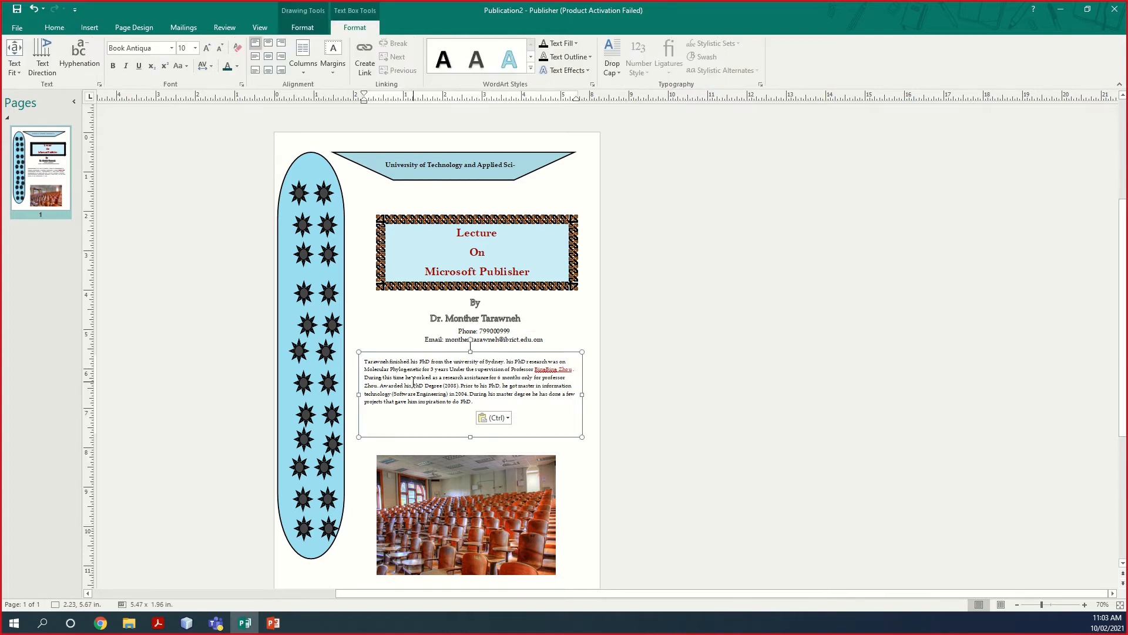
{"action": "left_click", "coordinate": [304, 30]}
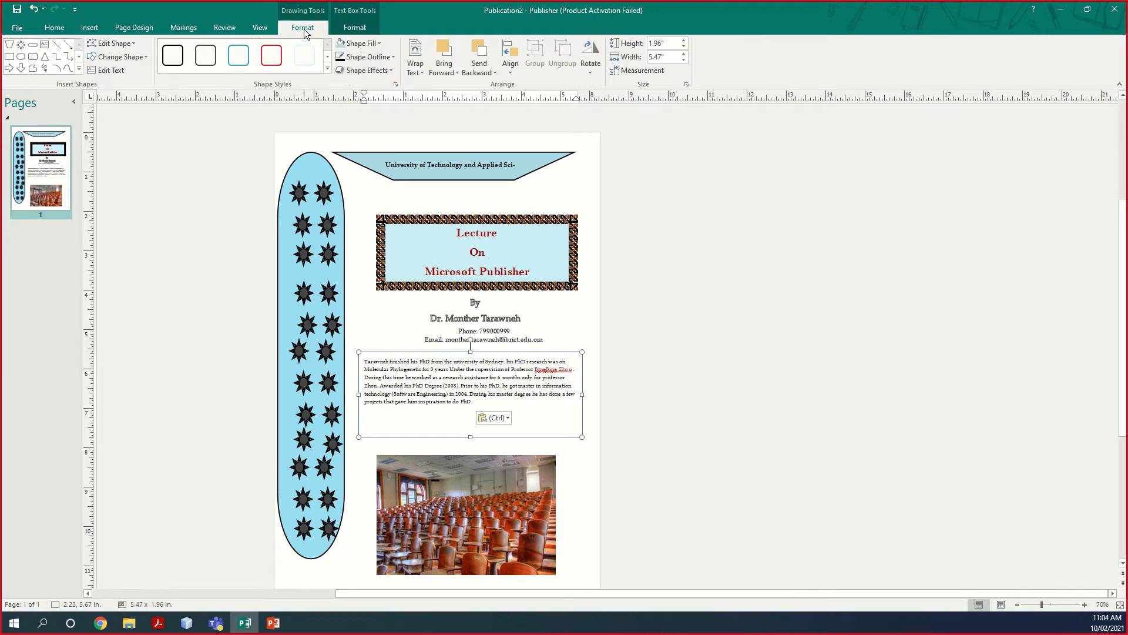
{"action": "left_click", "coordinate": [354, 30]}
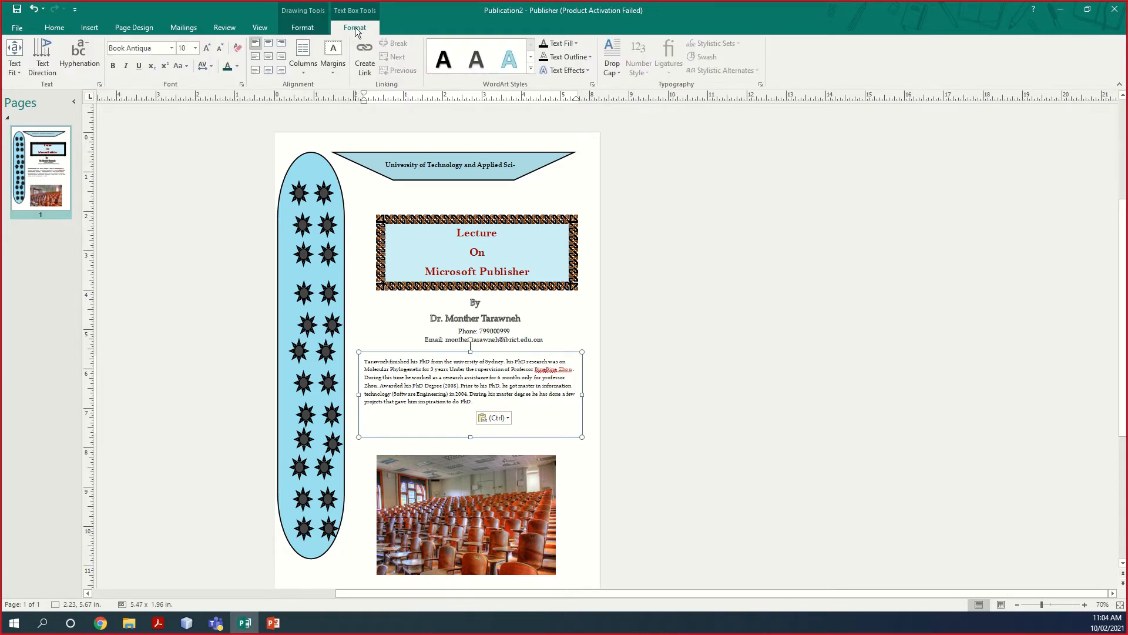
{"action": "left_click", "coordinate": [620, 72]}
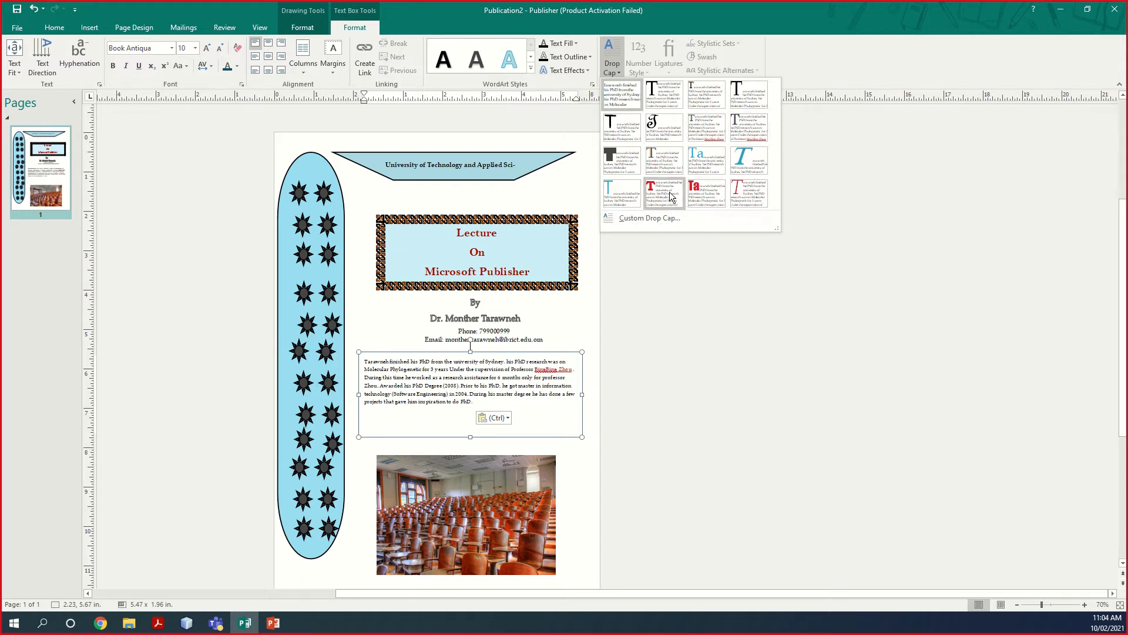
{"action": "left_click", "coordinate": [666, 96]}
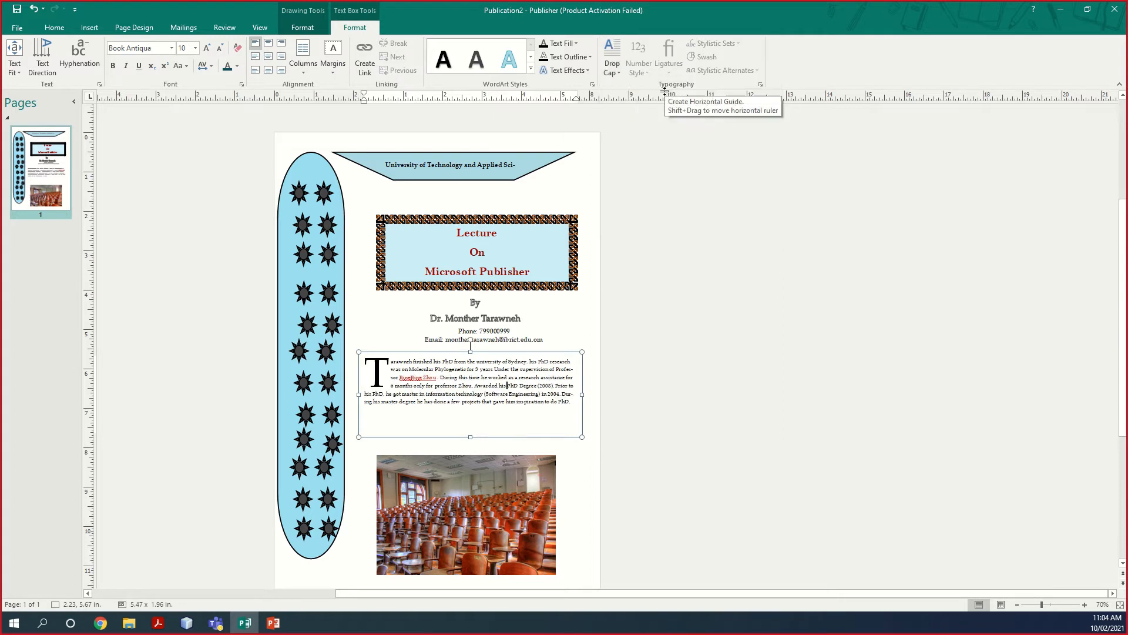
{"action": "left_click", "coordinate": [387, 365]}
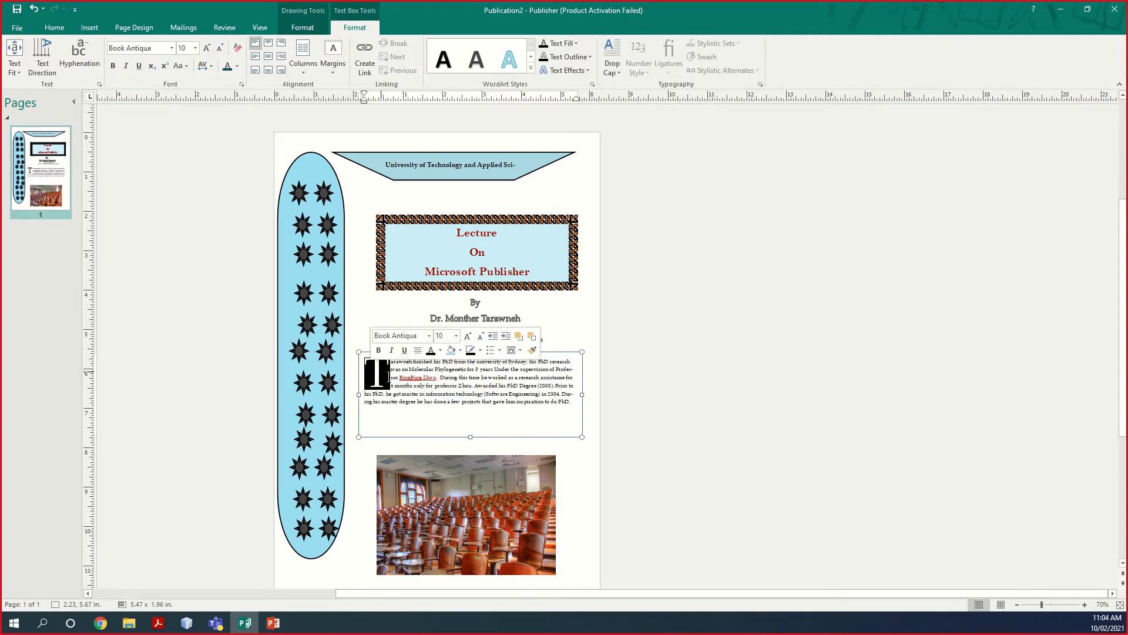
{"action": "left_click", "coordinate": [453, 402]}
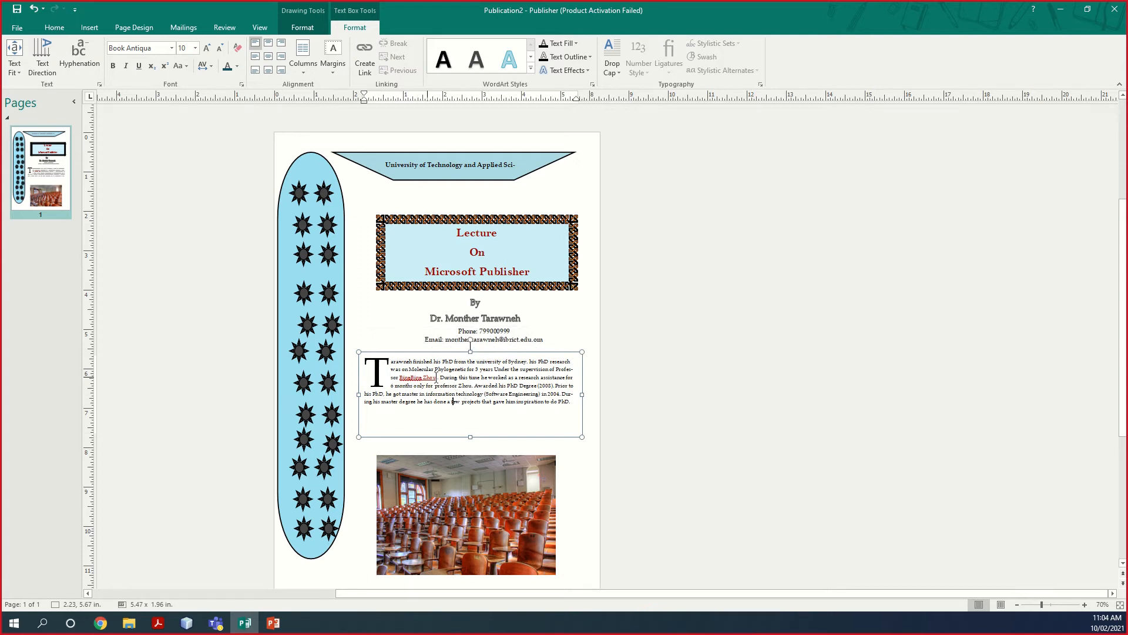
Shorten the biography text box to about 1.35 in high and move the lecture hall picture up beneath it
{"action": "left_click_drag", "start_coordinate": [470, 437], "coordinate": [450, 410]}
{"action": "left_click", "coordinate": [520, 447]}
{"action": "left_click_drag", "start_coordinate": [498, 465], "coordinate": [494, 429]}
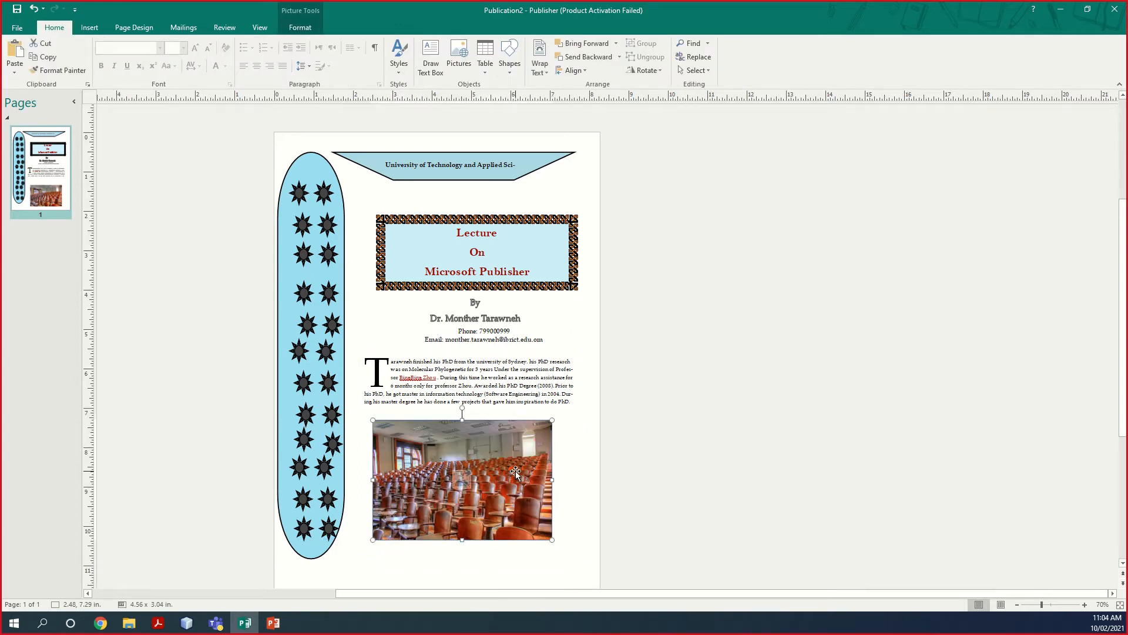
{"action": "left_click", "coordinate": [487, 386]}
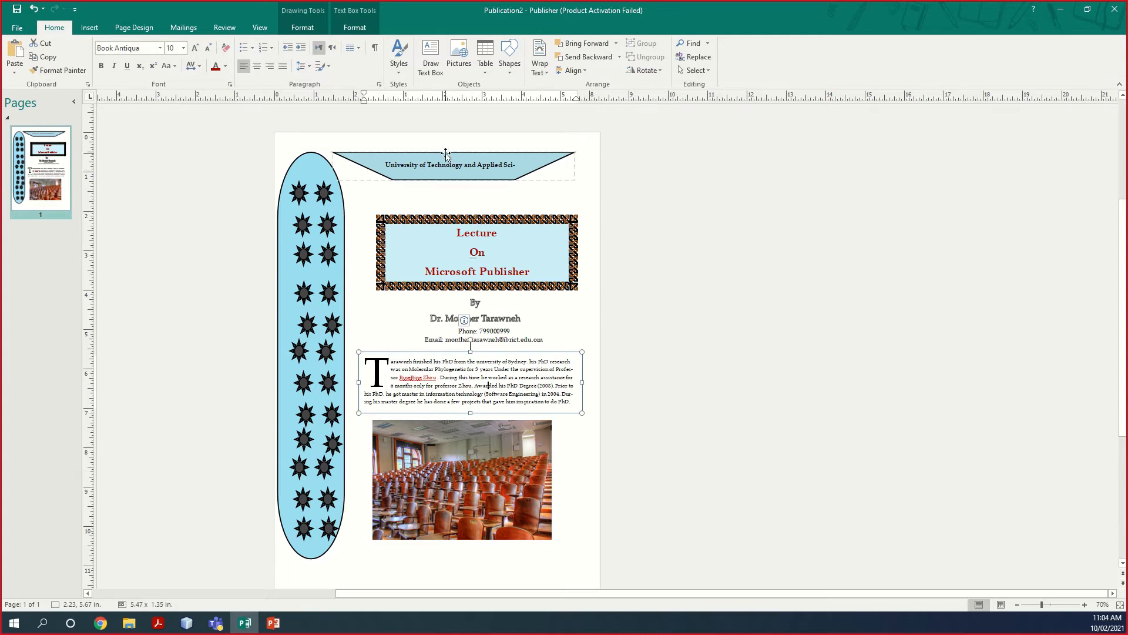
{"action": "left_click", "coordinate": [357, 29]}
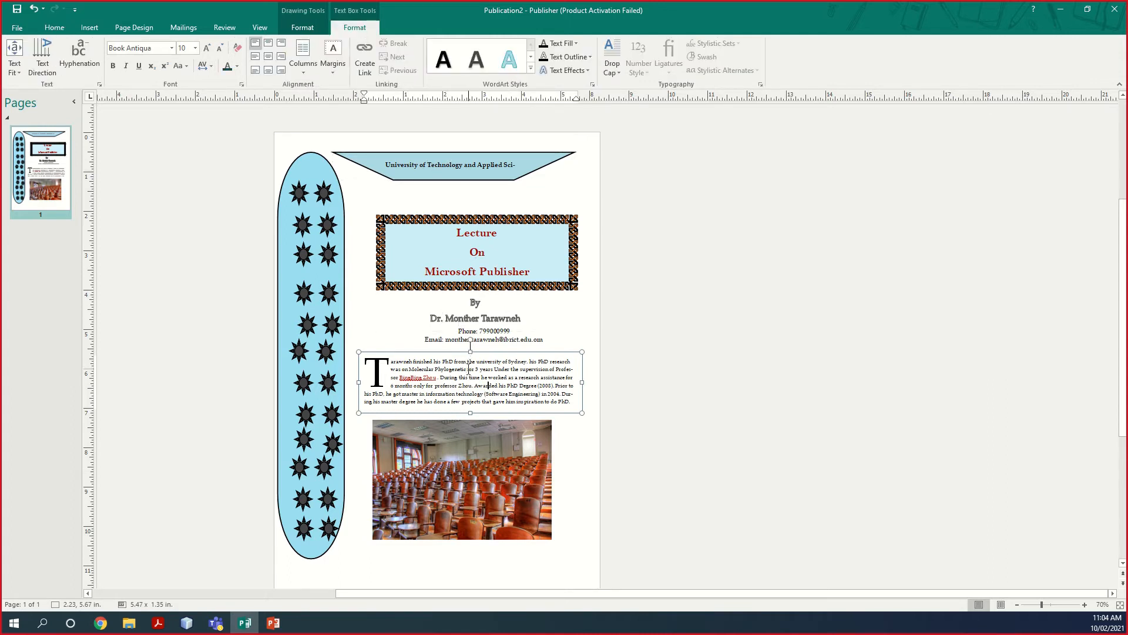
{"action": "left_click", "coordinate": [369, 328]}
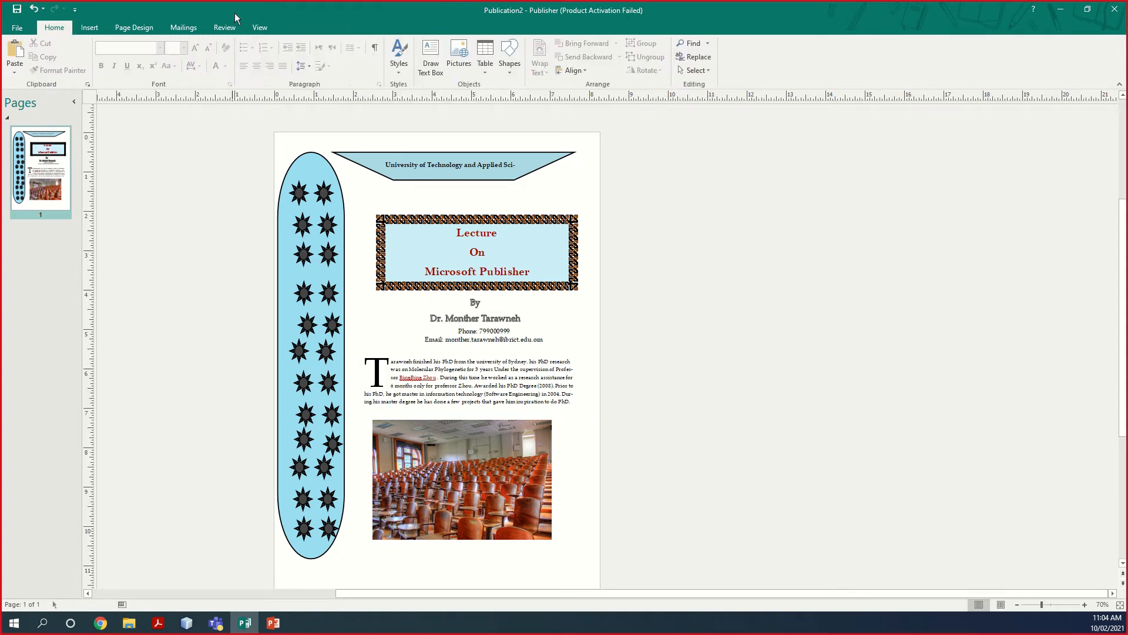
{"action": "left_click", "coordinate": [457, 369]}
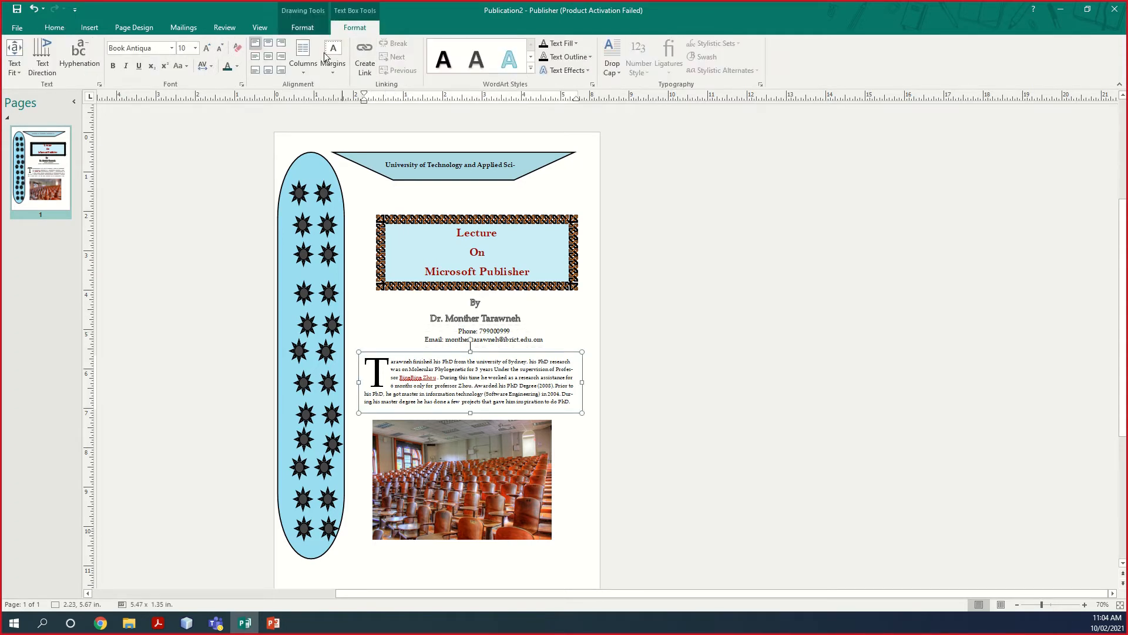
{"action": "scroll", "coordinate": [486, 345], "scroll_direction": "up", "scroll_amount": 2}
{"action": "left_click", "coordinate": [485, 344]}
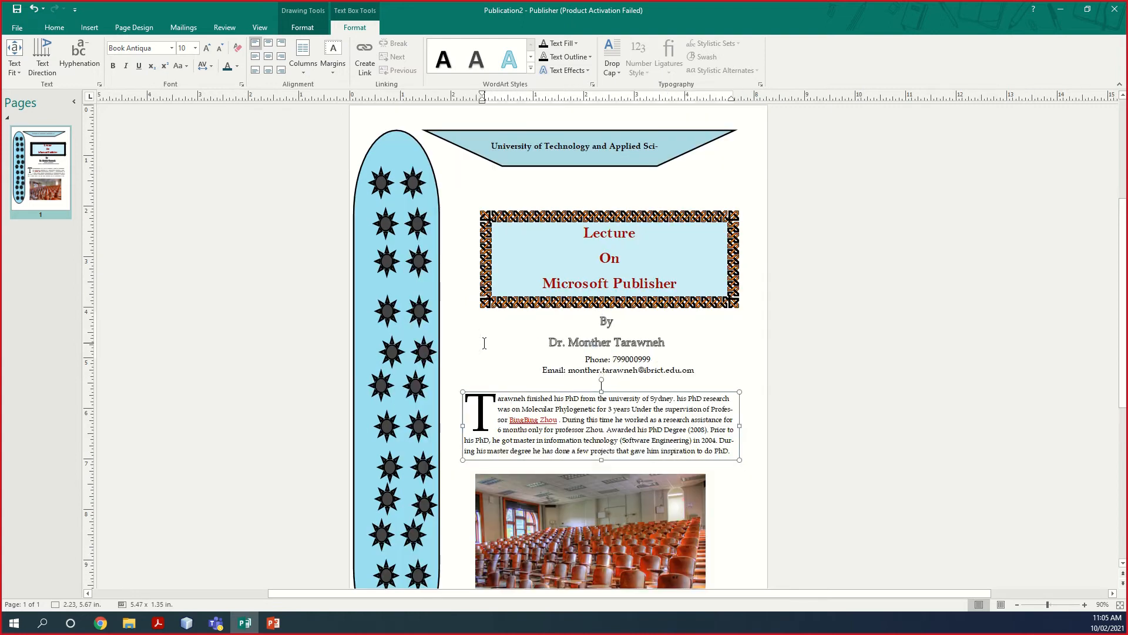
{"action": "left_click", "coordinate": [467, 340]}
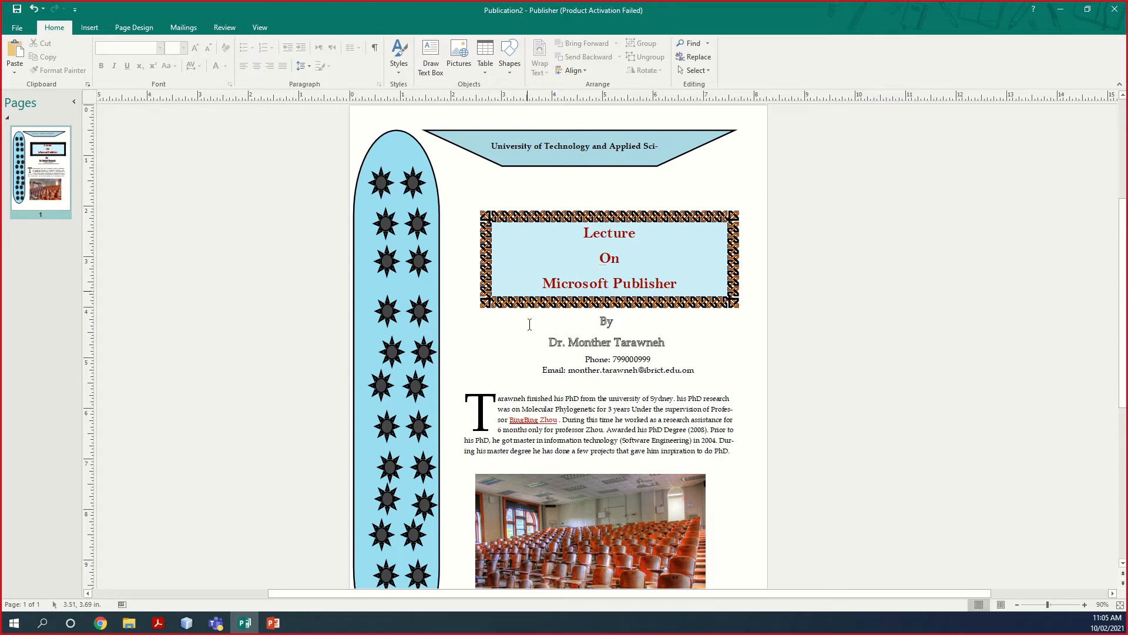
Reapply the second drop cap preset to the biography paragraph
{"action": "left_click", "coordinate": [541, 410]}
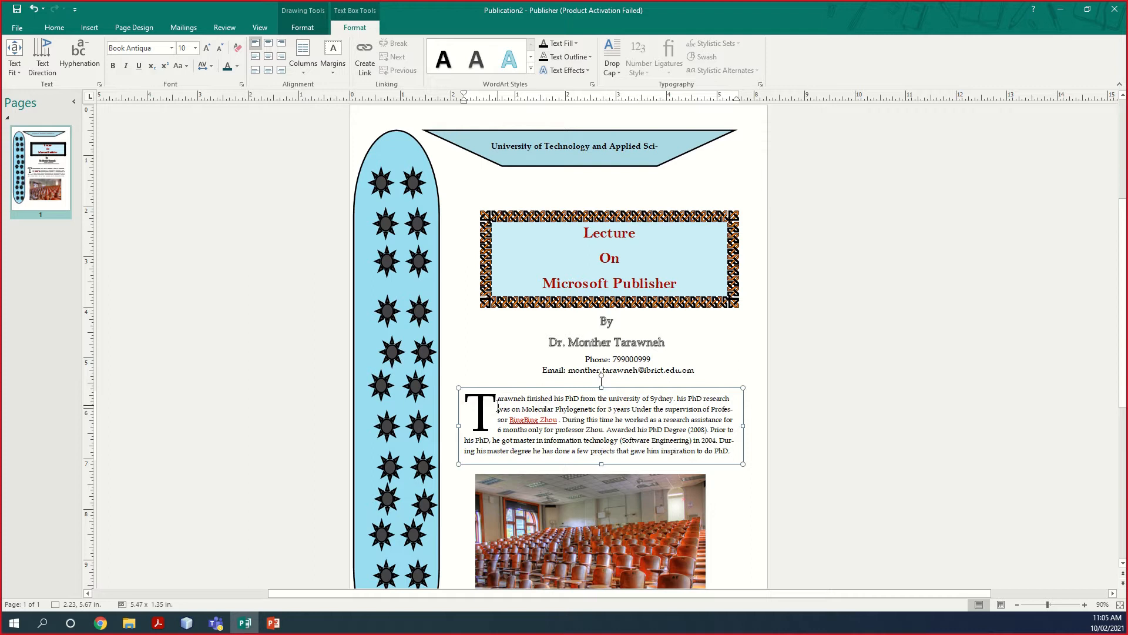
{"action": "left_click_drag", "start_coordinate": [498, 406], "coordinate": [479, 410]}
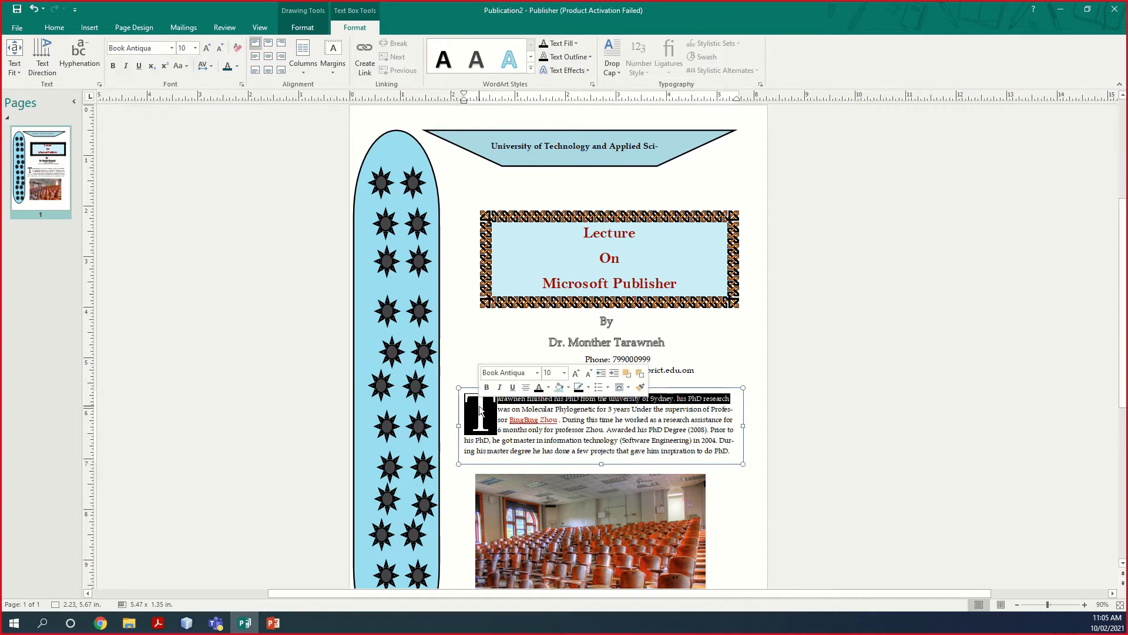
{"action": "left_click", "coordinate": [544, 418]}
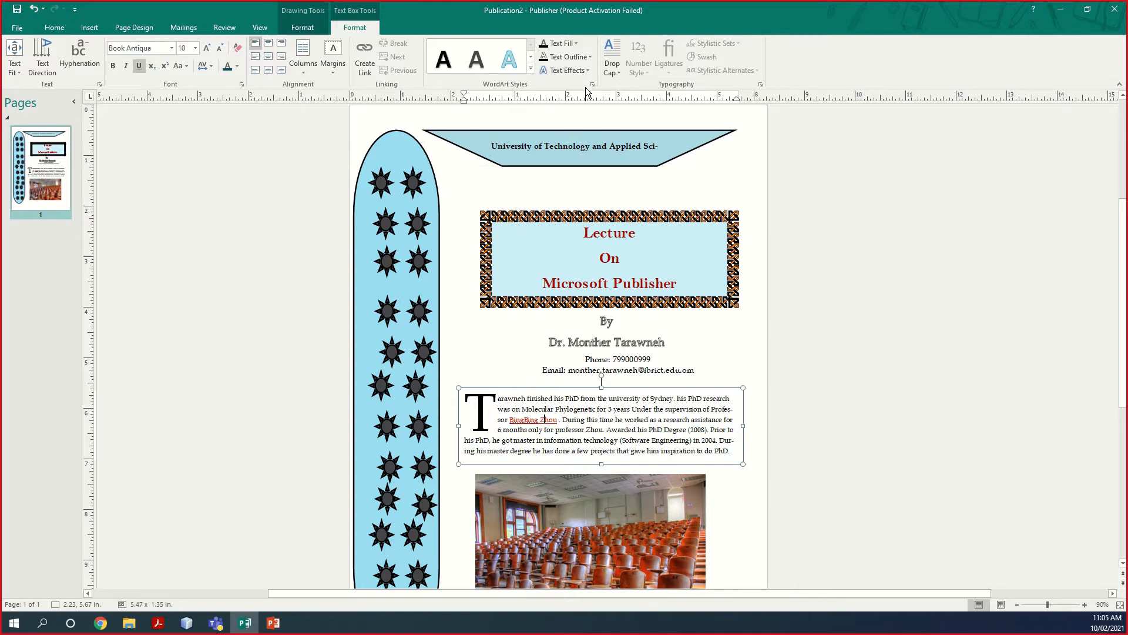
{"action": "left_click", "coordinate": [620, 71]}
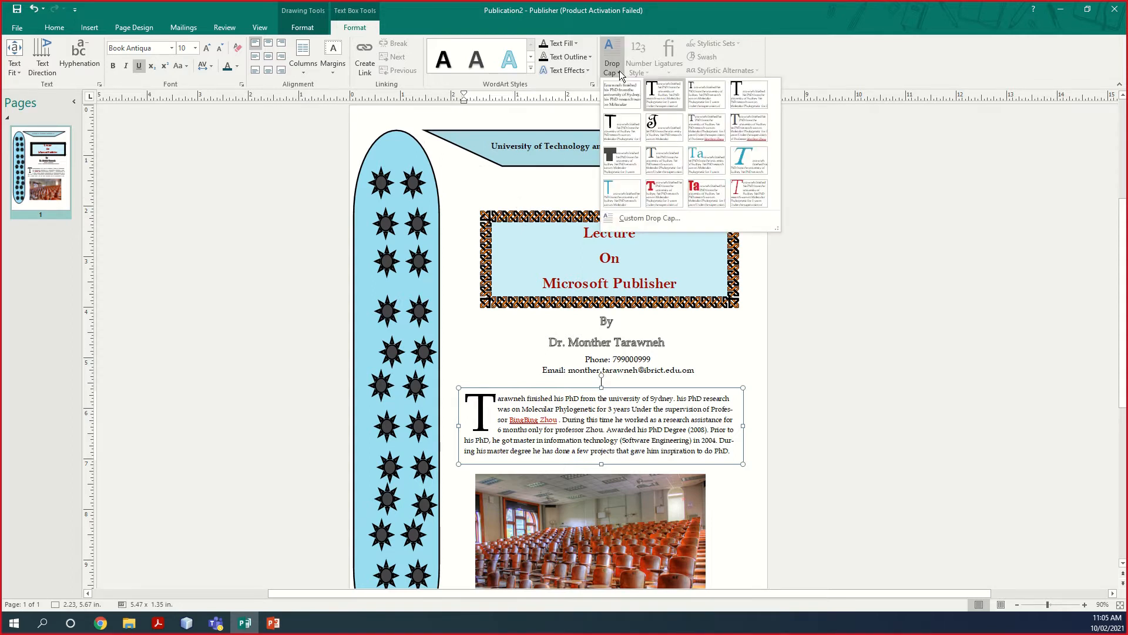
{"action": "left_click", "coordinate": [665, 97]}
In the character spacing settings for the whole biography text, set automatic pair kerning to 5pt and above
{"action": "left_click_drag", "start_coordinate": [466, 397], "coordinate": [739, 458]}
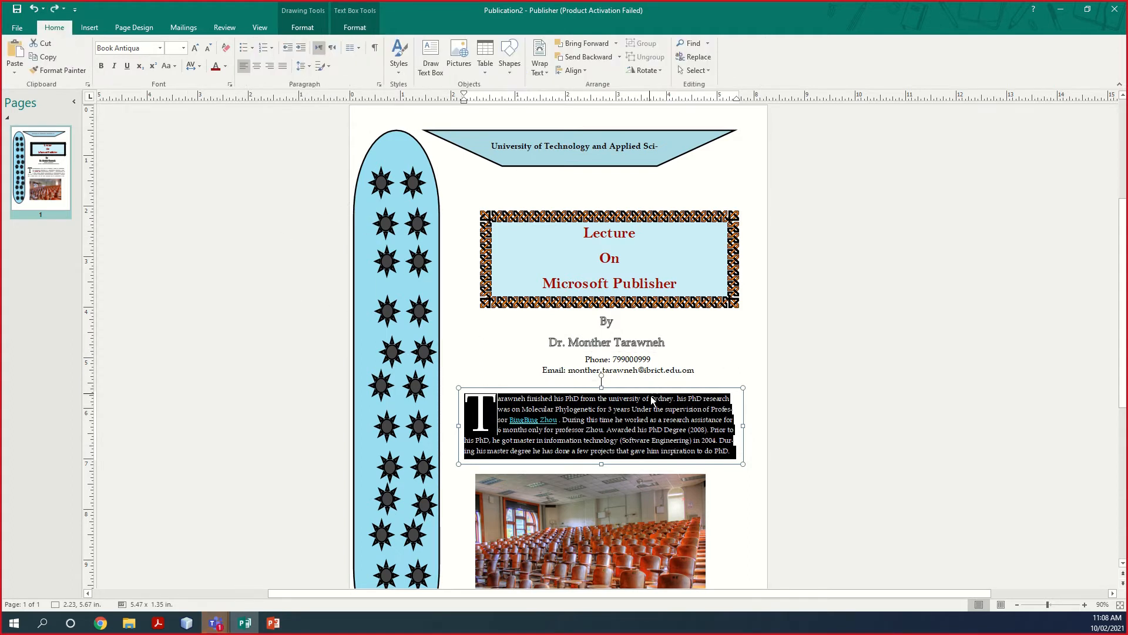
{"action": "right_click", "coordinate": [653, 400]}
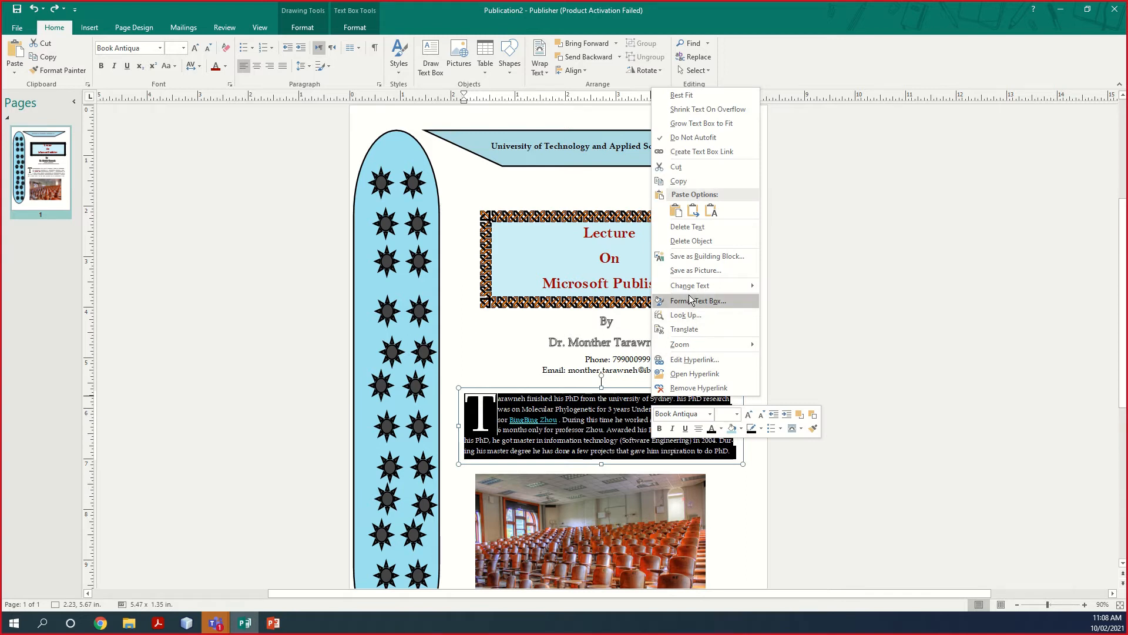
{"action": "mouse_move", "coordinate": [688, 288]}
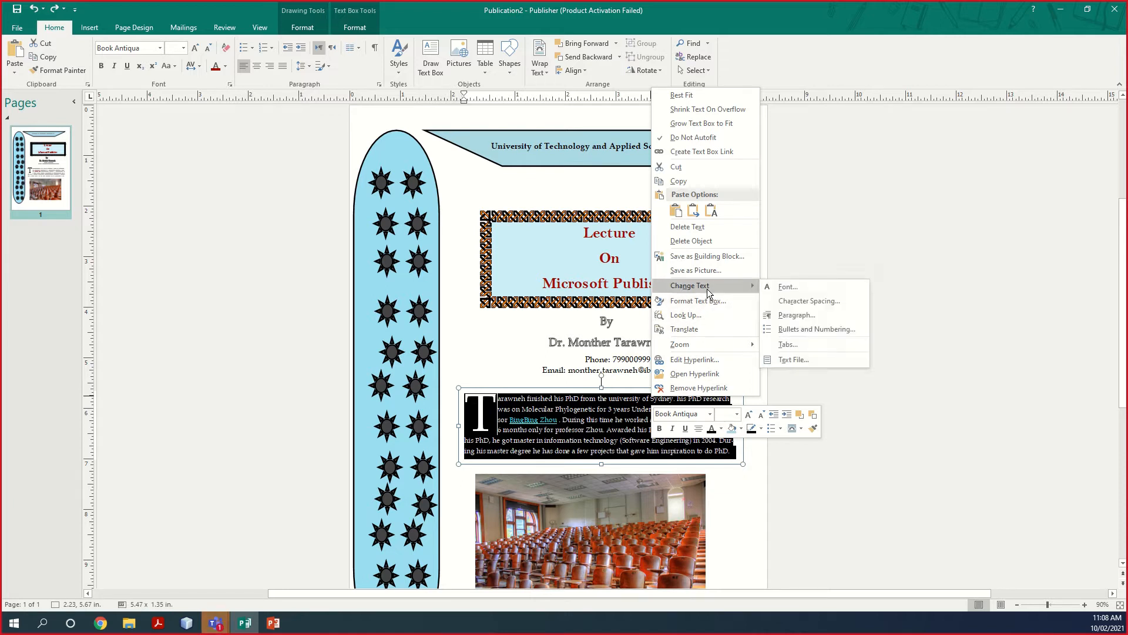
{"action": "left_click", "coordinate": [799, 301]}
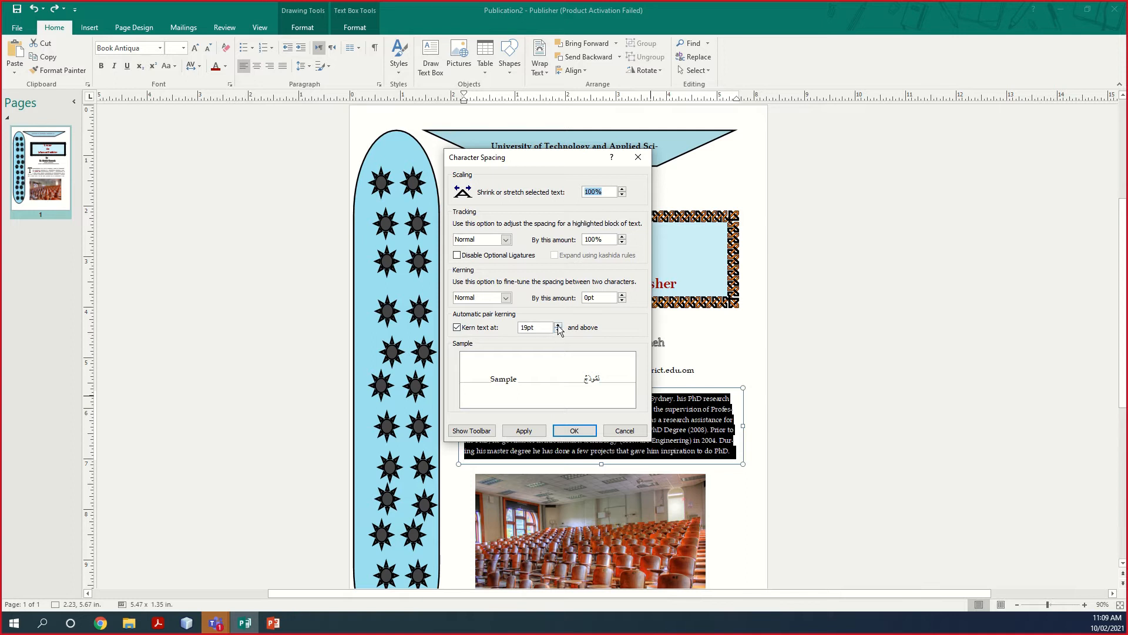
{"action": "left_click", "coordinate": [558, 325]}
{"action": "left_click", "coordinate": [558, 325]}
{"action": "left_click", "coordinate": [561, 330]}
{"action": "left_click", "coordinate": [560, 330]}
{"action": "left_click", "coordinate": [561, 330]}
{"action": "left_click", "coordinate": [561, 331]}
{"action": "left_click", "coordinate": [560, 330]}
{"action": "left_click", "coordinate": [560, 331]}
{"action": "left_click", "coordinate": [558, 330]}
{"action": "left_click", "coordinate": [558, 331]}
{"action": "left_click", "coordinate": [558, 330]}
Set the biography text's kerning to Expand by 1.9pt and apply the character spacing
{"action": "left_click", "coordinate": [623, 295]}
{"action": "left_click", "coordinate": [623, 296]}
{"action": "left_click", "coordinate": [623, 296]}
{"action": "left_click", "coordinate": [623, 296]}
{"action": "left_click", "coordinate": [623, 295]}
{"action": "left_click", "coordinate": [623, 295]}
{"action": "left_click", "coordinate": [623, 296]}
{"action": "left_click", "coordinate": [623, 296]}
{"action": "left_click", "coordinate": [623, 296]}
{"action": "left_click", "coordinate": [623, 296]}
{"action": "left_click", "coordinate": [623, 296]}
{"action": "left_click", "coordinate": [623, 295]}
{"action": "left_click", "coordinate": [623, 296]}
{"action": "left_click", "coordinate": [623, 296]}
{"action": "left_click", "coordinate": [623, 295]}
{"action": "left_click", "coordinate": [623, 296]}
{"action": "left_click", "coordinate": [623, 295]}
{"action": "left_click", "coordinate": [623, 296]}
{"action": "left_click", "coordinate": [623, 296]}
{"action": "left_click", "coordinate": [623, 296]}
{"action": "left_click", "coordinate": [623, 295]}
{"action": "left_click", "coordinate": [623, 296]}
{"action": "left_click", "coordinate": [623, 301]}
{"action": "left_click", "coordinate": [622, 301]}
{"action": "left_click", "coordinate": [622, 301]}
{"action": "double_click", "coordinate": [622, 301]}
{"action": "left_click", "coordinate": [623, 301]}
{"action": "double_click", "coordinate": [622, 301]}
{"action": "left_click", "coordinate": [622, 301]}
{"action": "double_click", "coordinate": [622, 301]}
{"action": "left_click", "coordinate": [623, 301]}
{"action": "double_click", "coordinate": [622, 301]}
{"action": "left_click", "coordinate": [622, 301]}
{"action": "double_click", "coordinate": [622, 301]}
{"action": "double_click", "coordinate": [623, 301]}
{"action": "left_click", "coordinate": [622, 301]}
{"action": "double_click", "coordinate": [622, 301]}
{"action": "double_click", "coordinate": [623, 301]}
{"action": "left_click", "coordinate": [623, 301]}
{"action": "double_click", "coordinate": [622, 301]}
{"action": "left_click", "coordinate": [622, 300]}
{"action": "double_click", "coordinate": [622, 301]}
{"action": "left_click", "coordinate": [622, 301]}
{"action": "left_click", "coordinate": [622, 295]}
{"action": "left_click", "coordinate": [622, 295]}
{"action": "left_click", "coordinate": [622, 295]}
{"action": "left_click", "coordinate": [622, 295]}
{"action": "left_click", "coordinate": [622, 295]}
{"action": "left_click", "coordinate": [580, 431]}
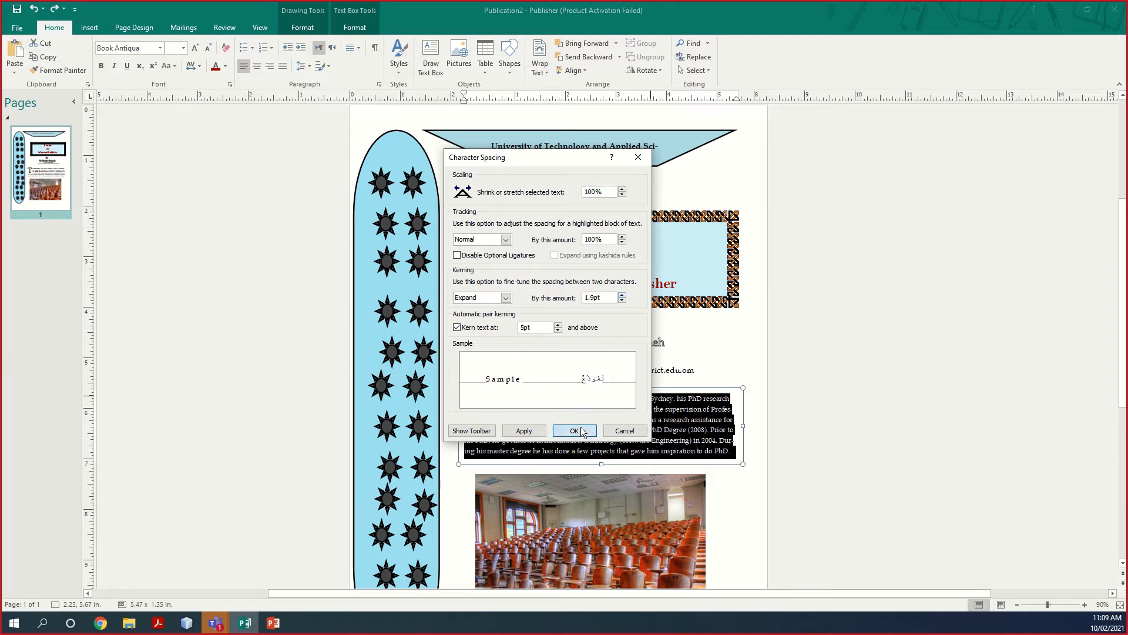
{"action": "left_click", "coordinate": [583, 433]}
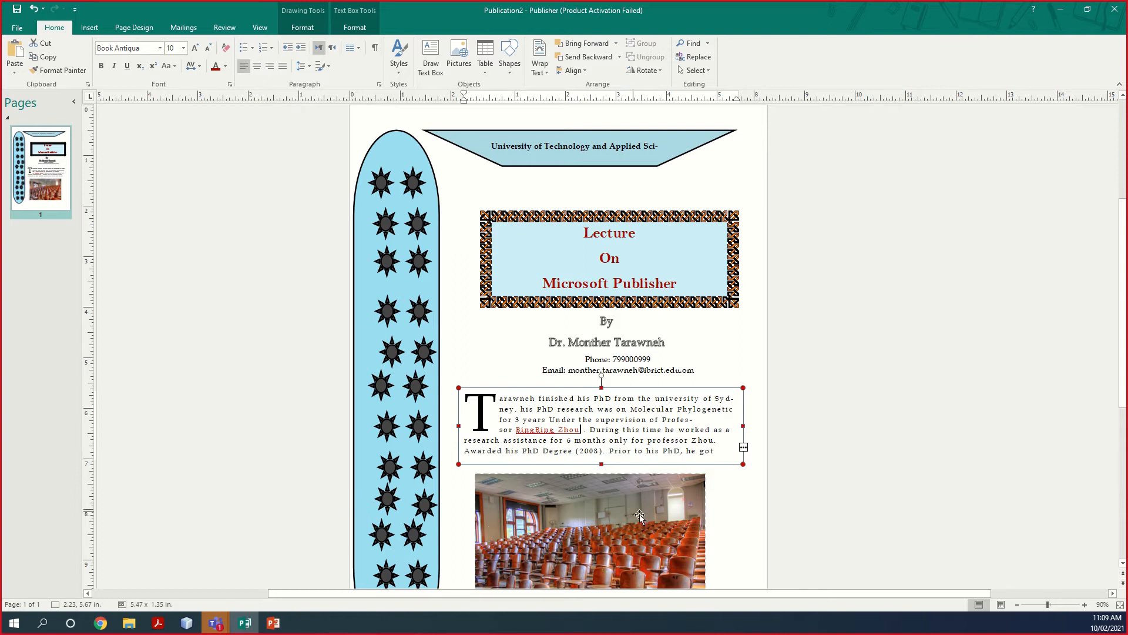
Shrink the lecture hall picture from its upper corner and enlarge the biography text box to about 5.97 x 2.05 in
{"action": "left_click_drag", "start_coordinate": [601, 464], "coordinate": [603, 477]}
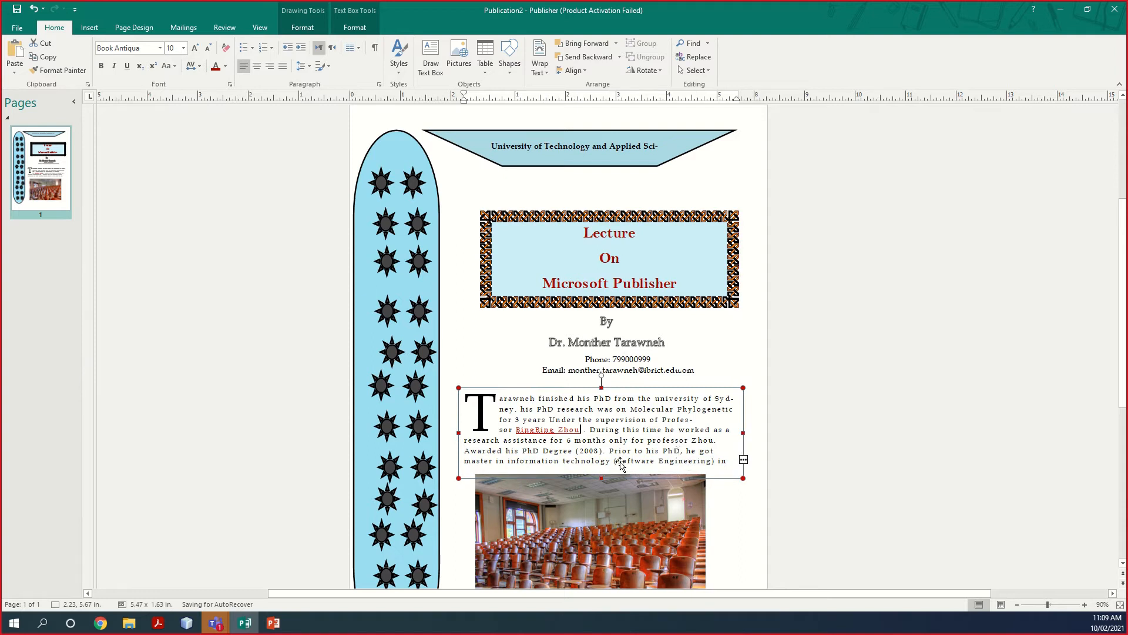
{"action": "scroll", "coordinate": [611, 430], "scroll_direction": "down", "scroll_amount": 1}
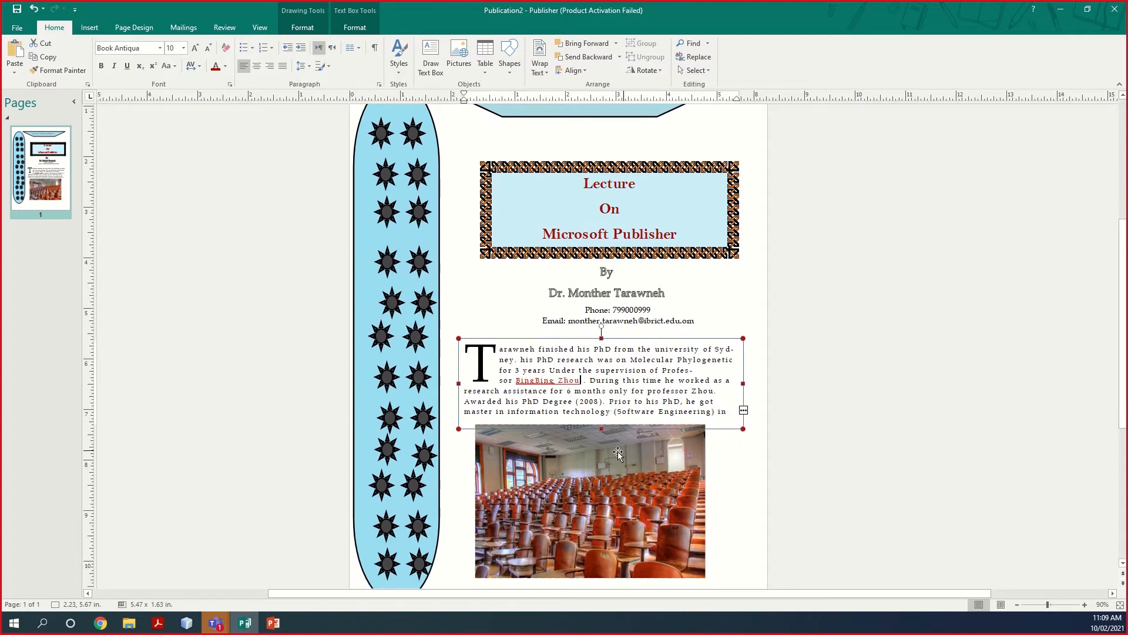
{"action": "left_click", "coordinate": [482, 430]}
{"action": "left_click_drag", "start_coordinate": [476, 424], "coordinate": [523, 457]}
{"action": "left_click", "coordinate": [568, 391]}
{"action": "left_click_drag", "start_coordinate": [602, 429], "coordinate": [602, 446]}
{"action": "left_click_drag", "start_coordinate": [739, 394], "coordinate": [768, 392]}
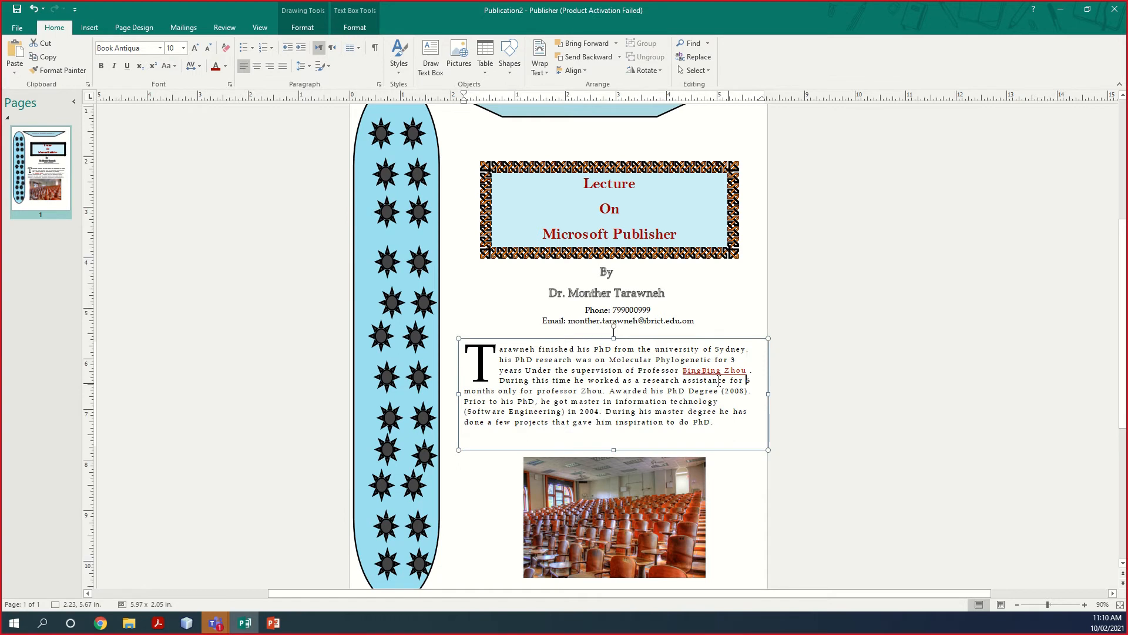
Try the Normal and Condense kerning options on the whole biography text and set its kerning to Expand by 3pt
{"action": "left_click_drag", "start_coordinate": [710, 423], "coordinate": [492, 361]}
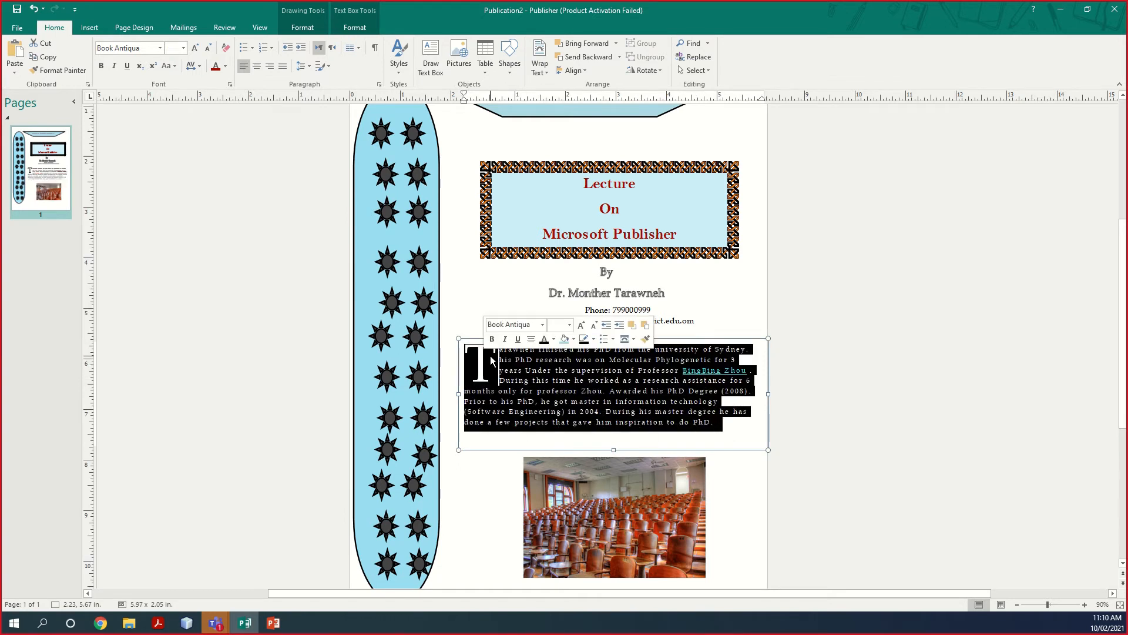
{"action": "right_click", "coordinate": [551, 363]}
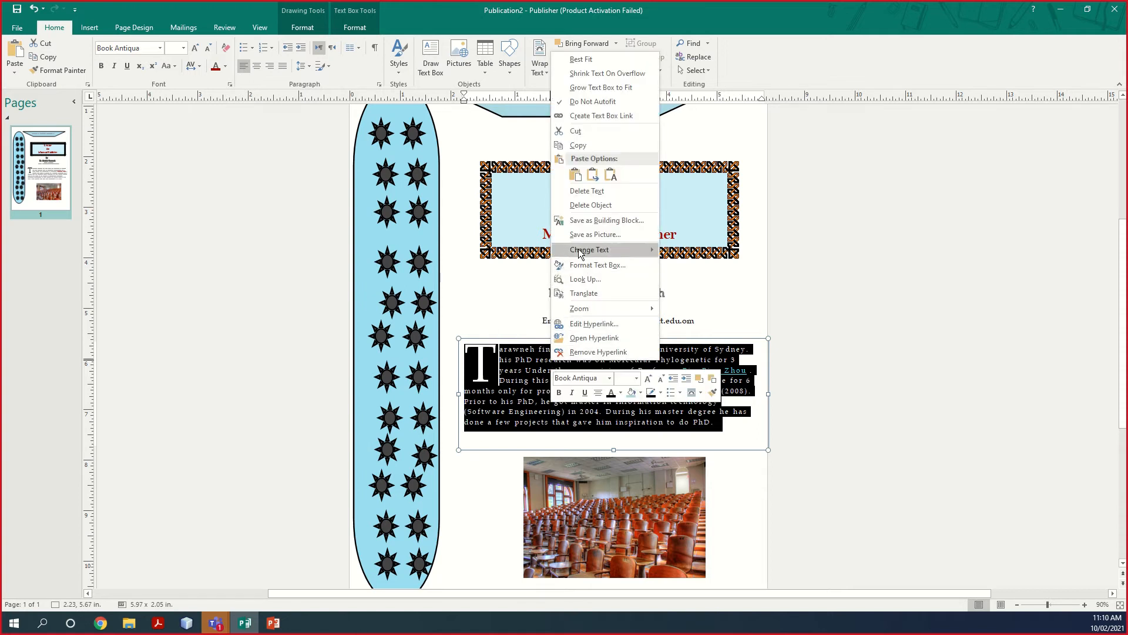
{"action": "mouse_move", "coordinate": [580, 253]}
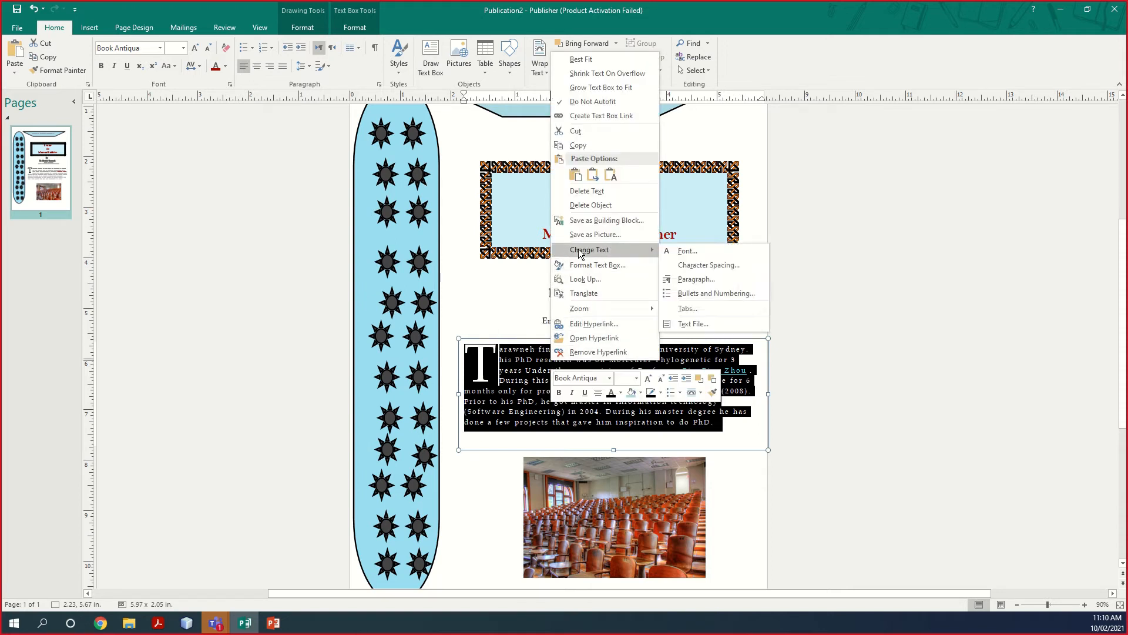
{"action": "left_click", "coordinate": [685, 268]}
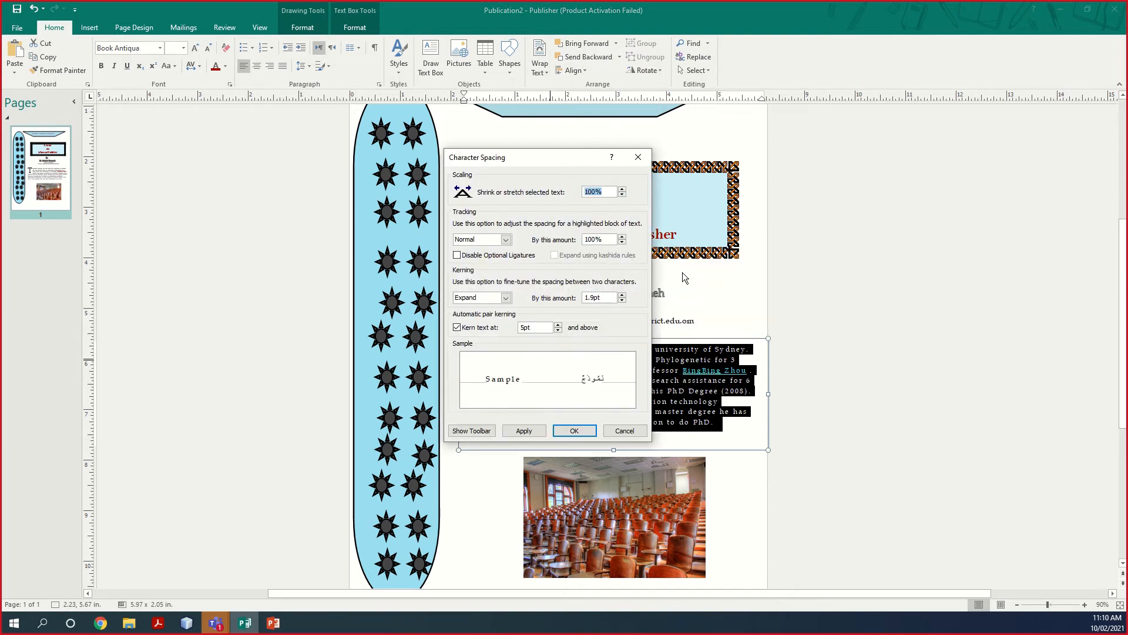
{"action": "left_click", "coordinate": [504, 297]}
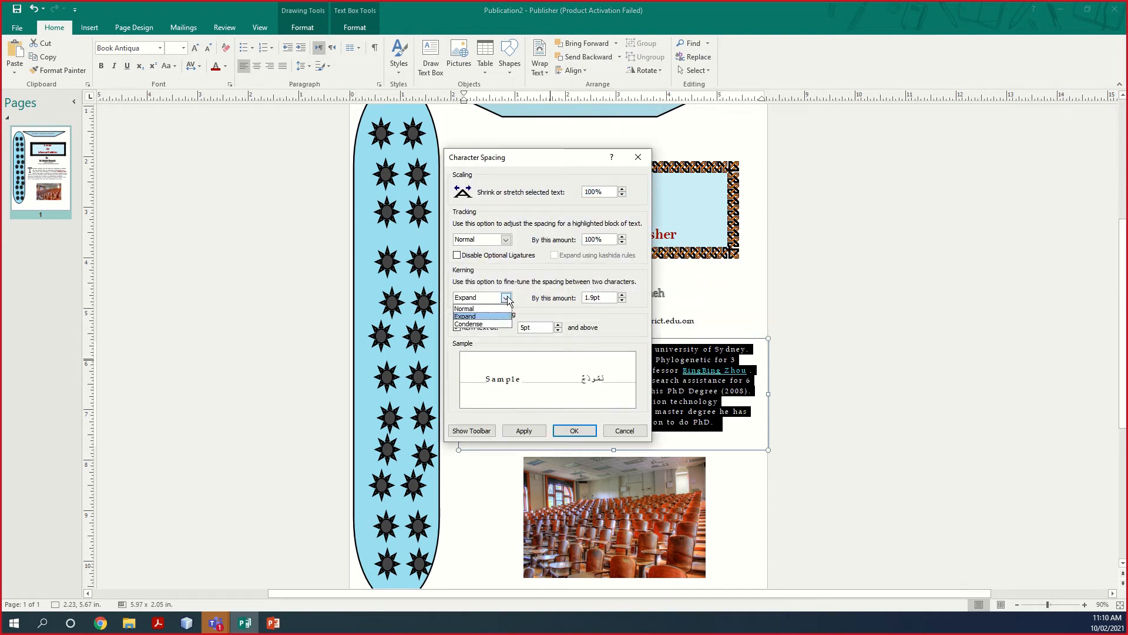
{"action": "left_click", "coordinate": [487, 309]}
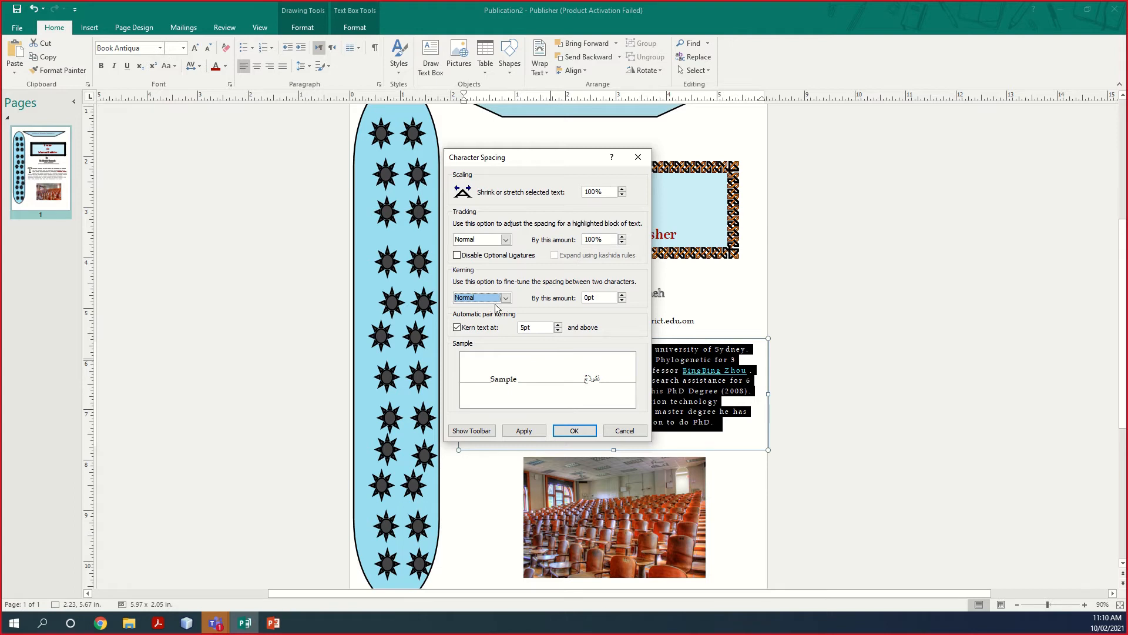
{"action": "left_click", "coordinate": [505, 297]}
{"action": "left_click", "coordinate": [491, 317]}
{"action": "left_click", "coordinate": [505, 297]}
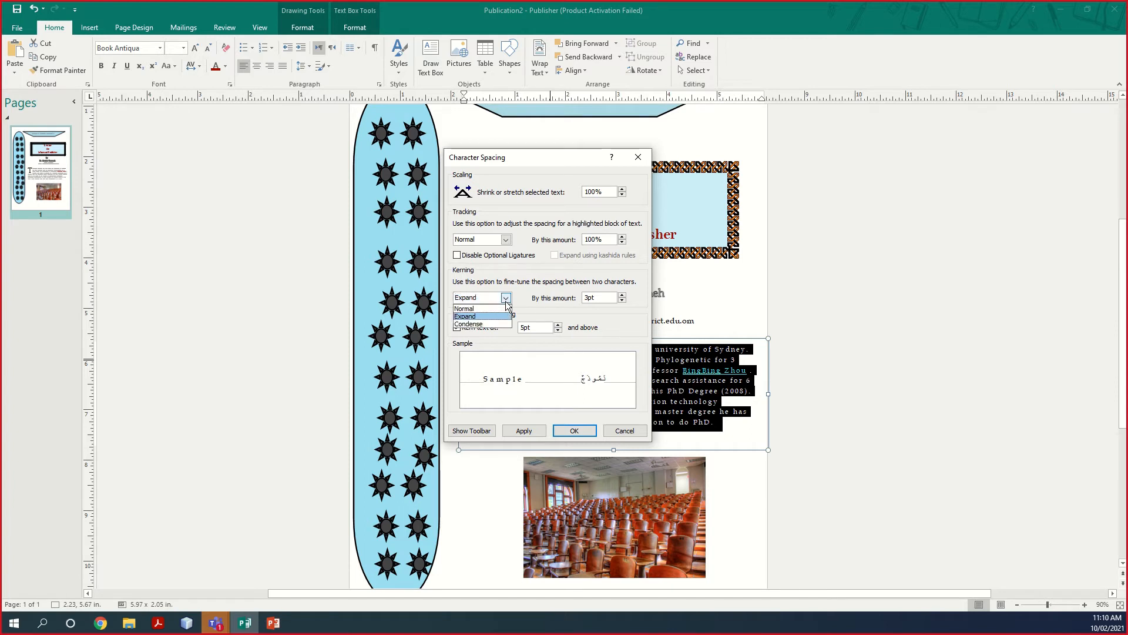
{"action": "left_click", "coordinate": [491, 325]}
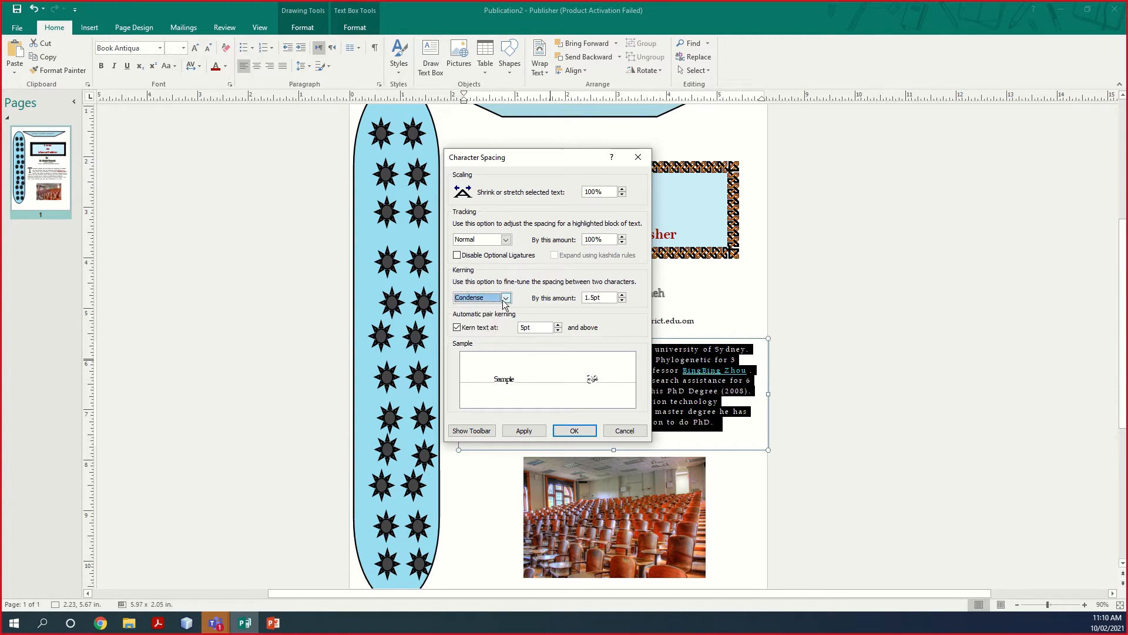
{"action": "left_click", "coordinate": [506, 298]}
{"action": "left_click", "coordinate": [492, 318]}
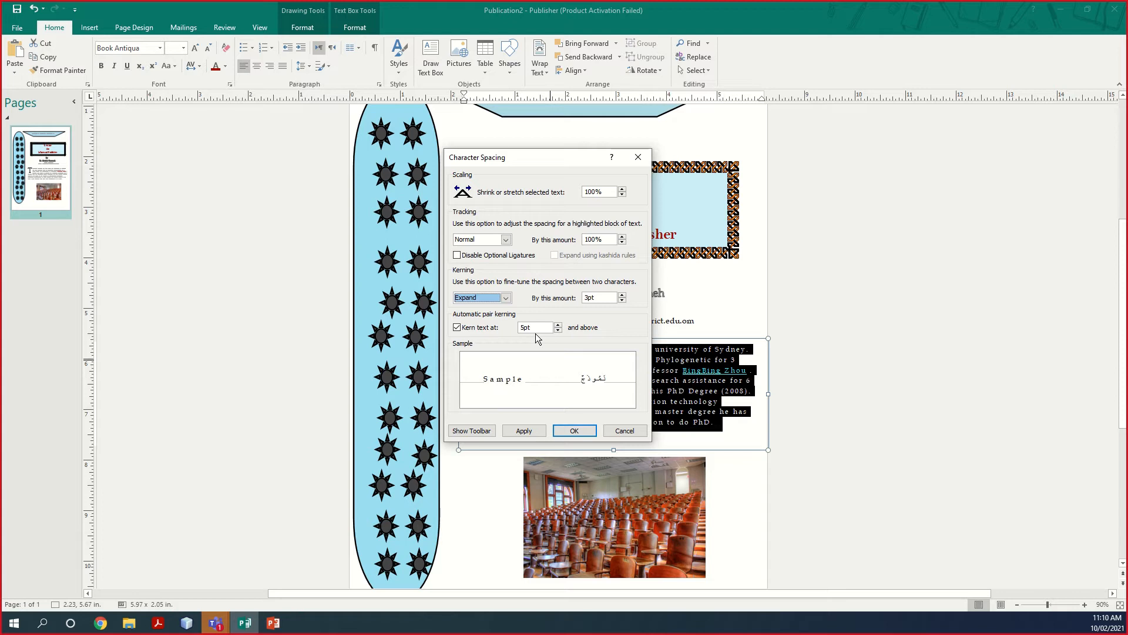
{"action": "left_click", "coordinate": [583, 433]}
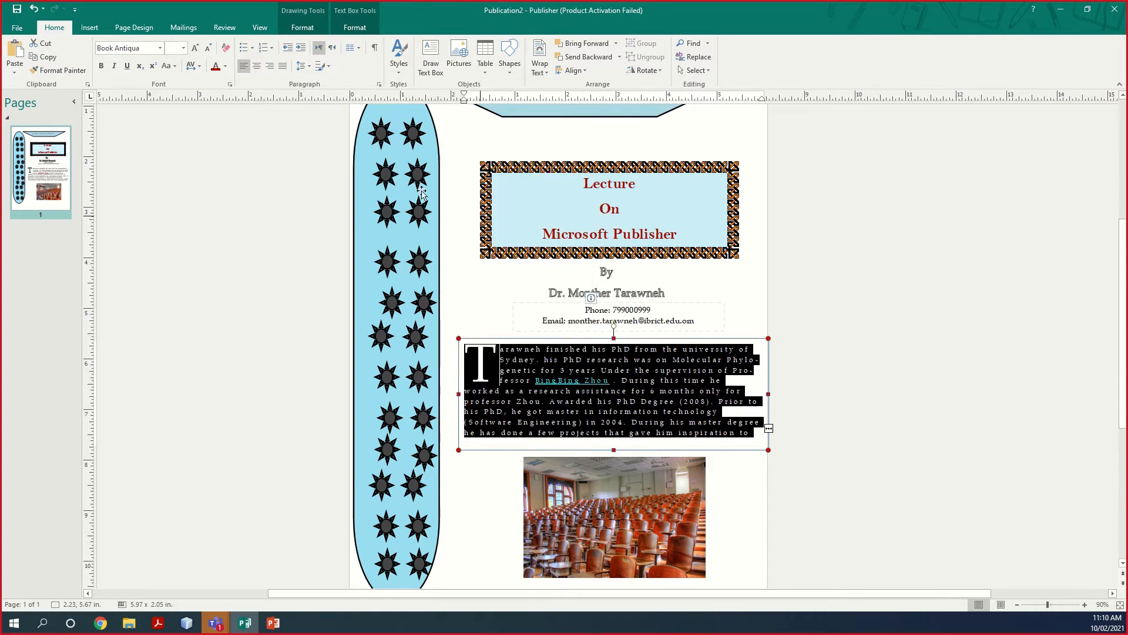
Justify the biography text and resize its text box, enlarging it to about 6.13 x 2.26 in and slightly narrowing its right side
{"action": "left_click", "coordinate": [281, 66]}
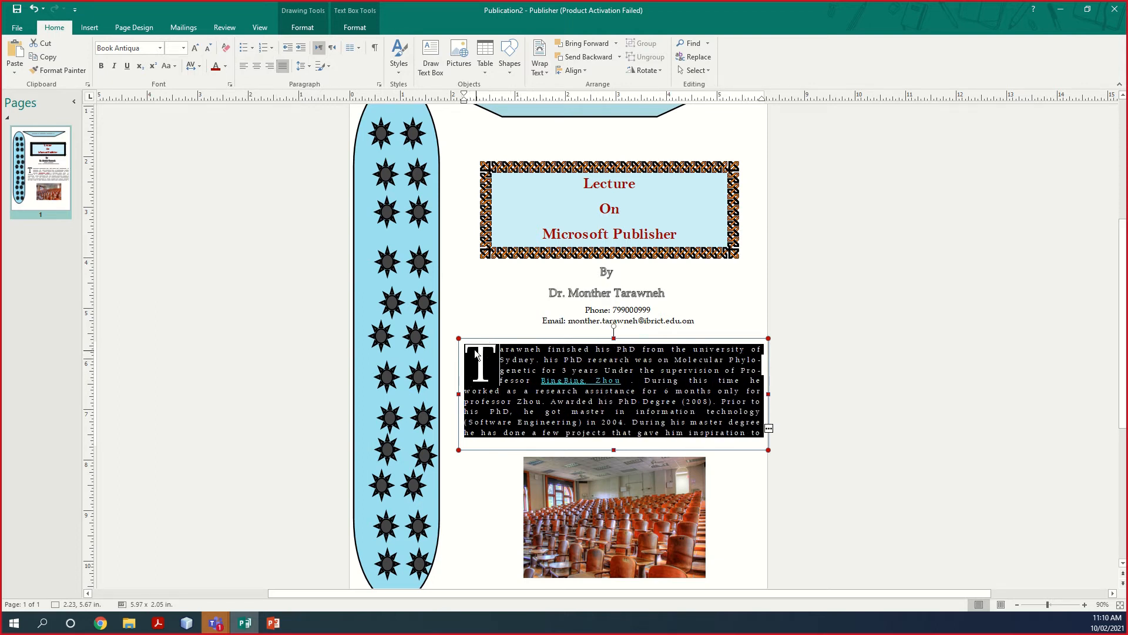
{"action": "left_click_drag", "start_coordinate": [458, 339], "coordinate": [450, 328]}
{"action": "left_click", "coordinate": [716, 422]}
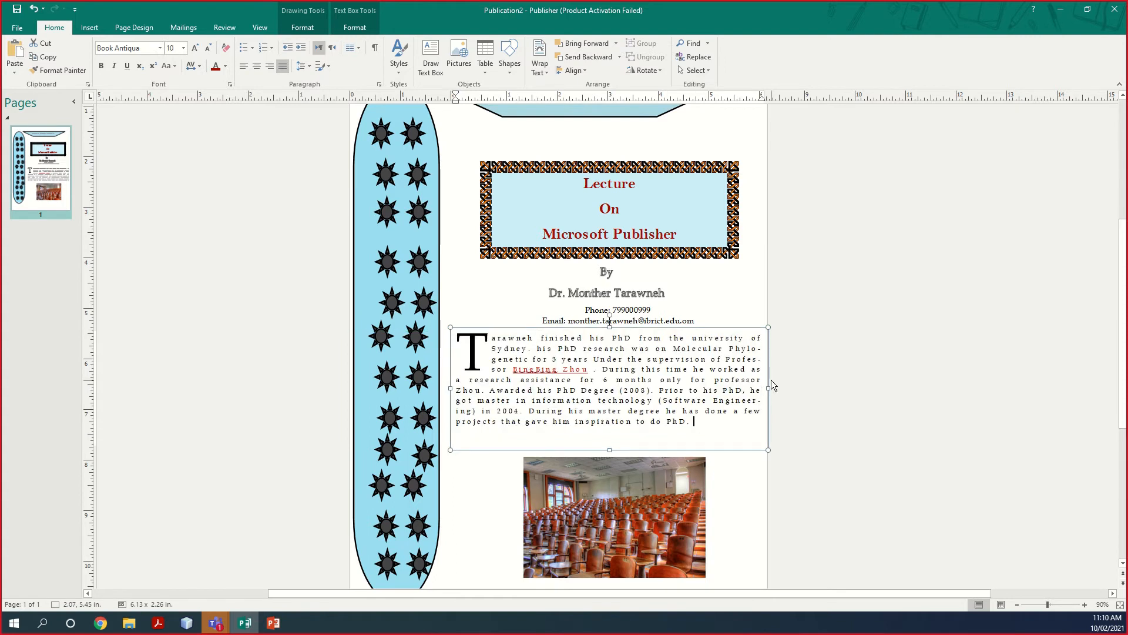
{"action": "left_click_drag", "start_coordinate": [769, 387], "coordinate": [757, 387]}
{"action": "left_click", "coordinate": [841, 220]}
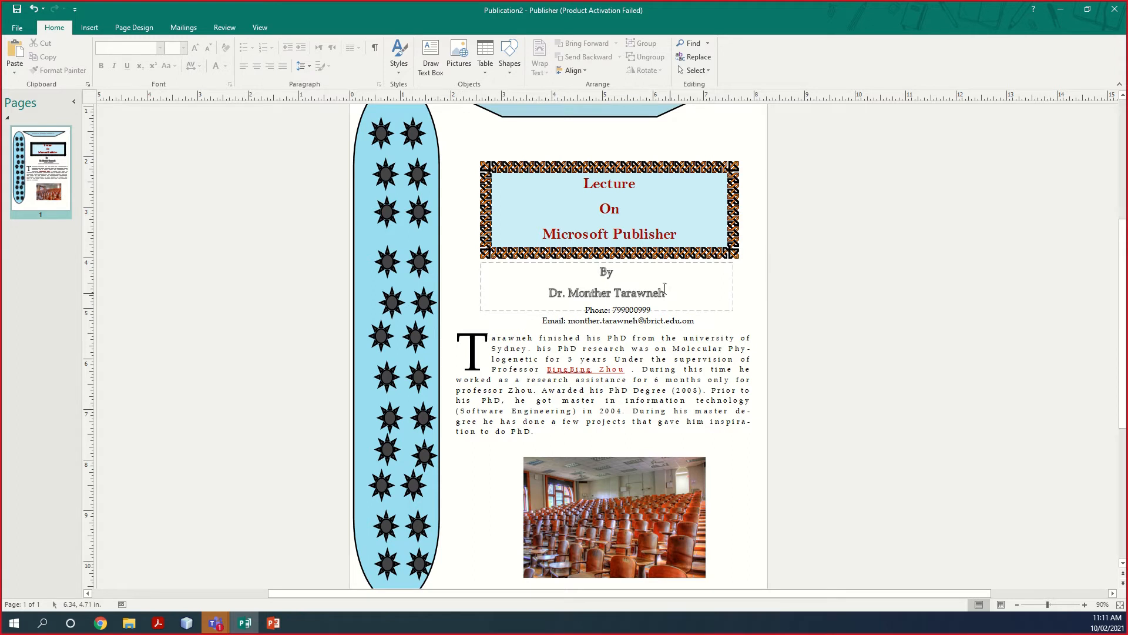
Copy the lecturer's name from the line below "By"
{"action": "scroll", "coordinate": [636, 321], "scroll_direction": "up", "scroll_amount": 1}
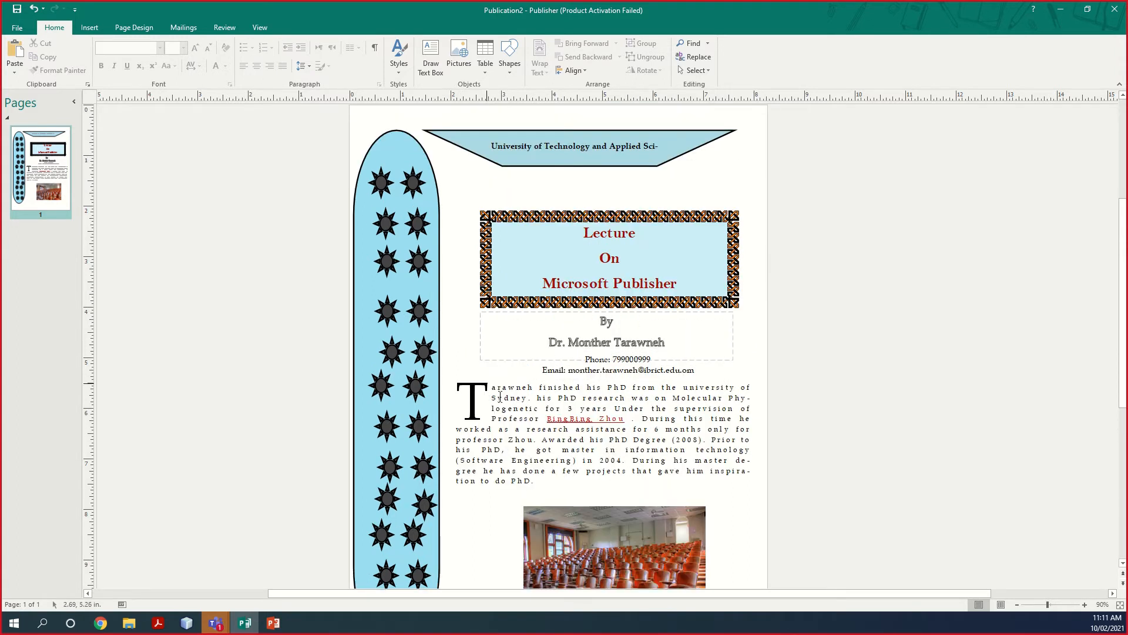
{"action": "left_click_drag", "start_coordinate": [664, 344], "coordinate": [552, 341]}
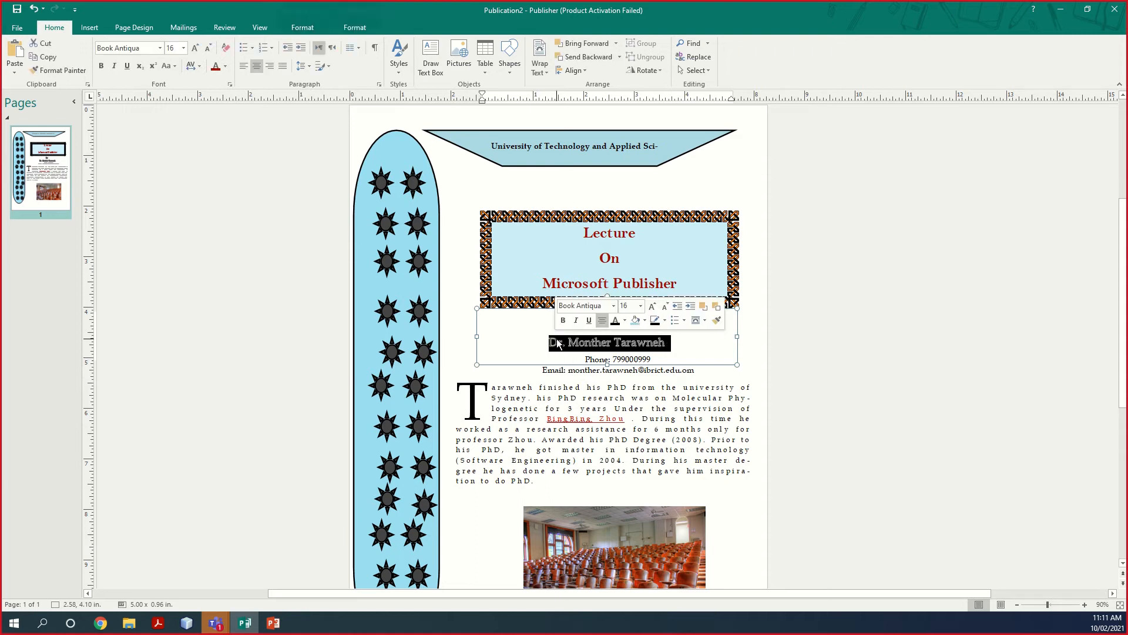
{"action": "right_click", "coordinate": [555, 342]}
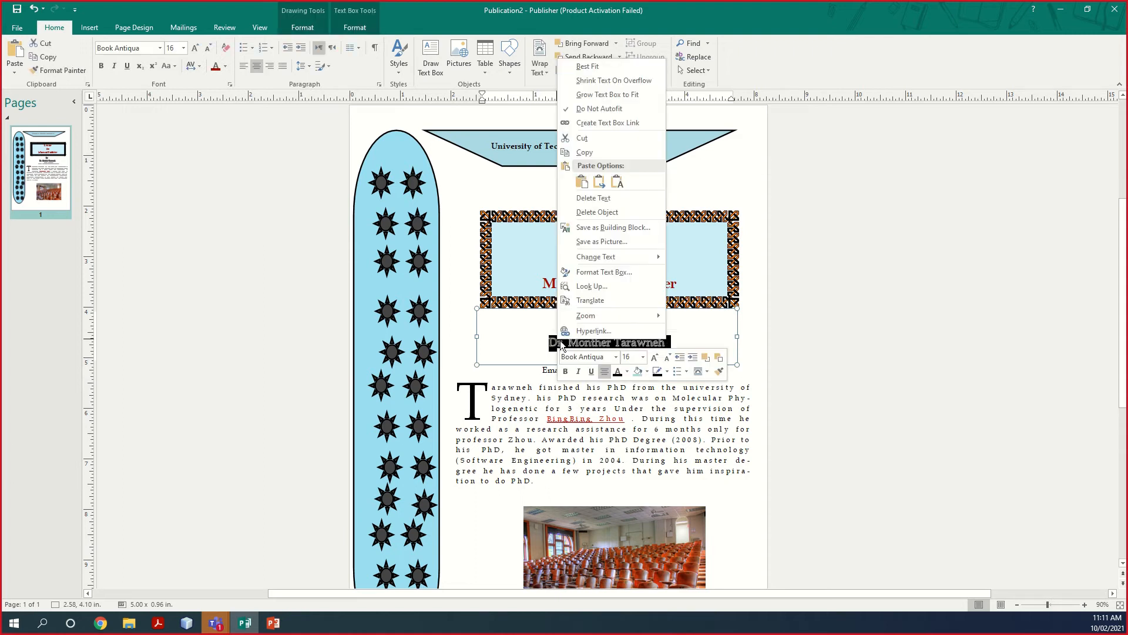
{"action": "left_click", "coordinate": [584, 152]}
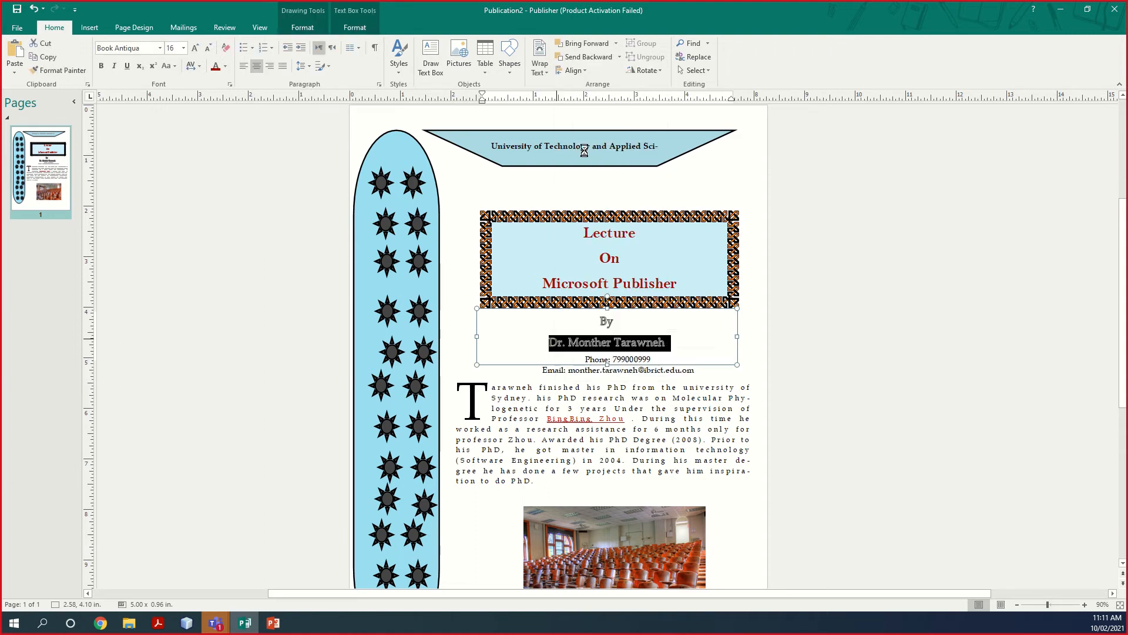
{"action": "left_click", "coordinate": [607, 198]}
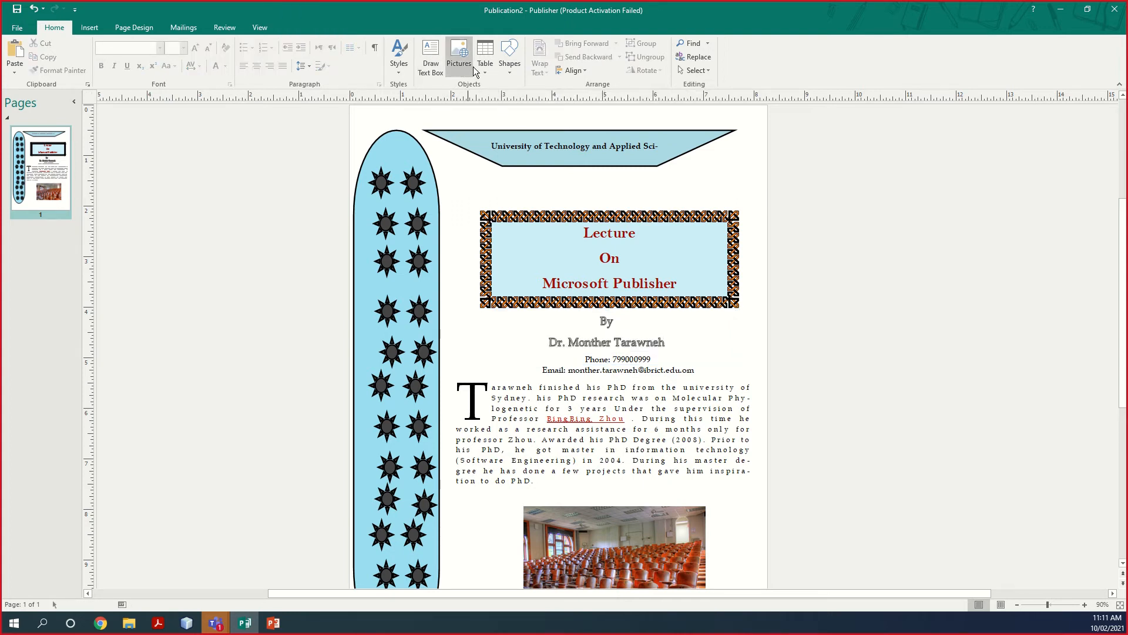
Insert WordArt in the blue wavy transform style, using the copied lecturer's name as its text
{"action": "left_click", "coordinate": [90, 28]}
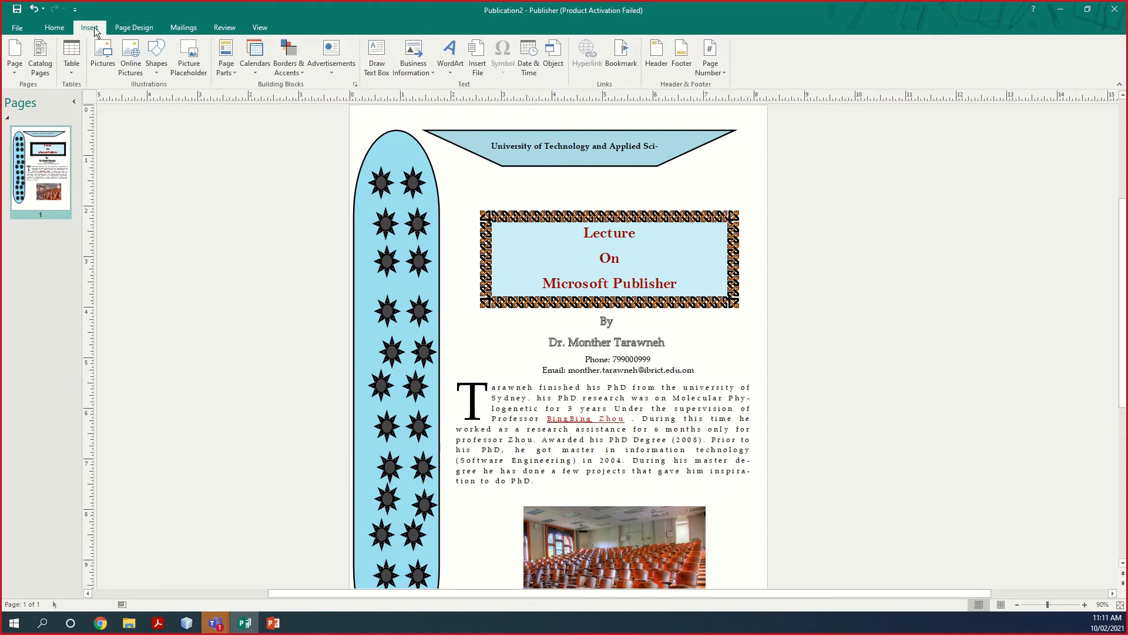
{"action": "left_click", "coordinate": [452, 72]}
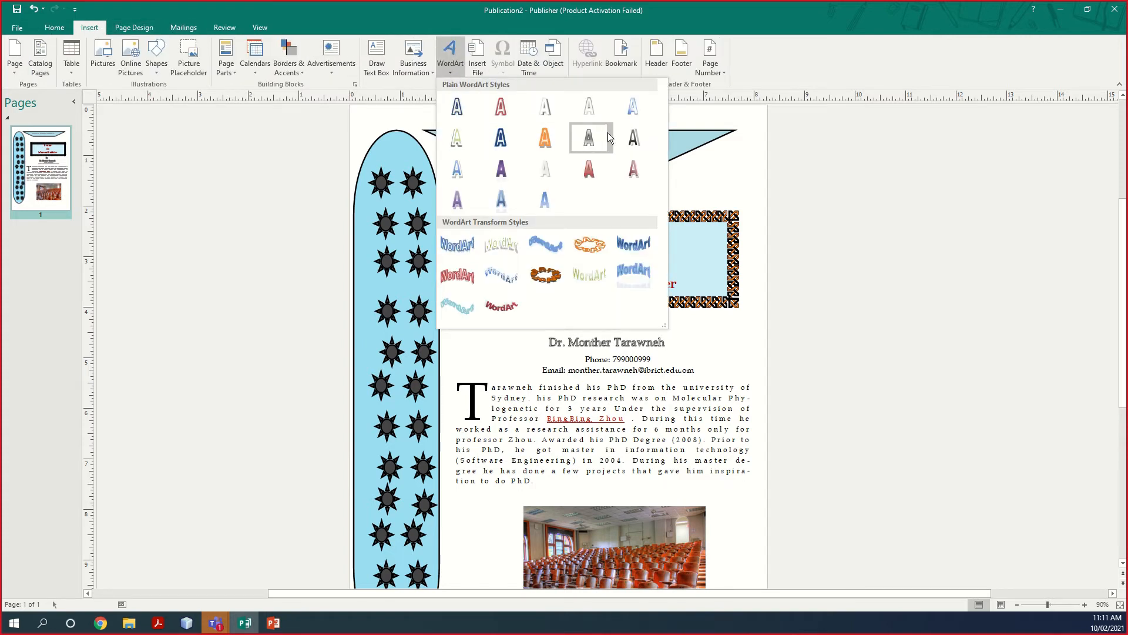
{"action": "left_click", "coordinate": [504, 274]}
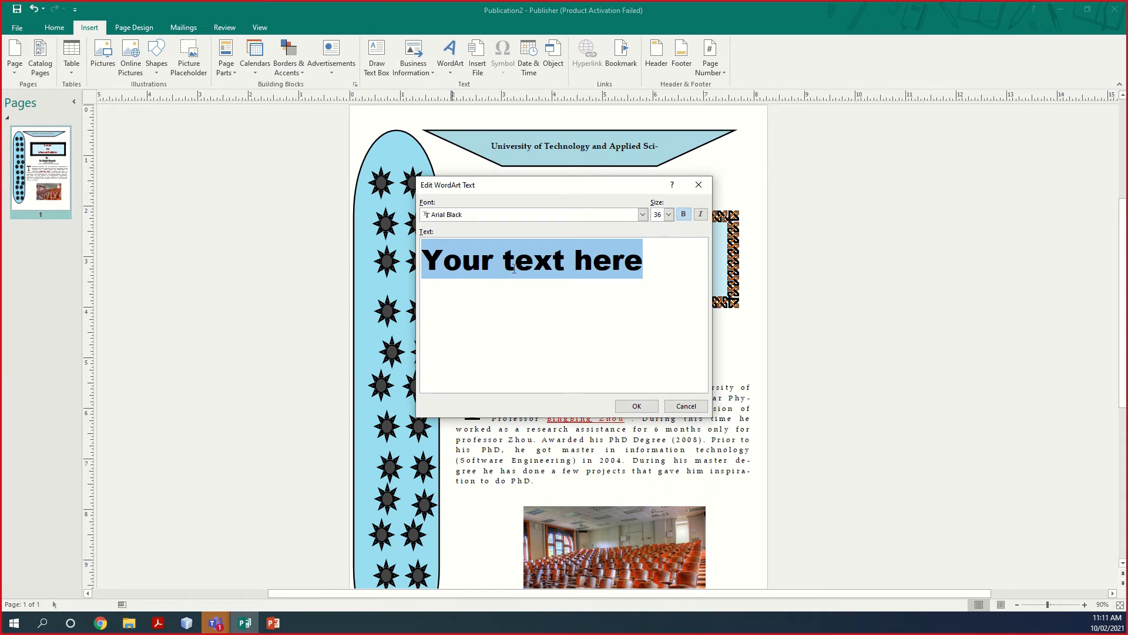
{"action": "key", "text": "ctrl+v"}
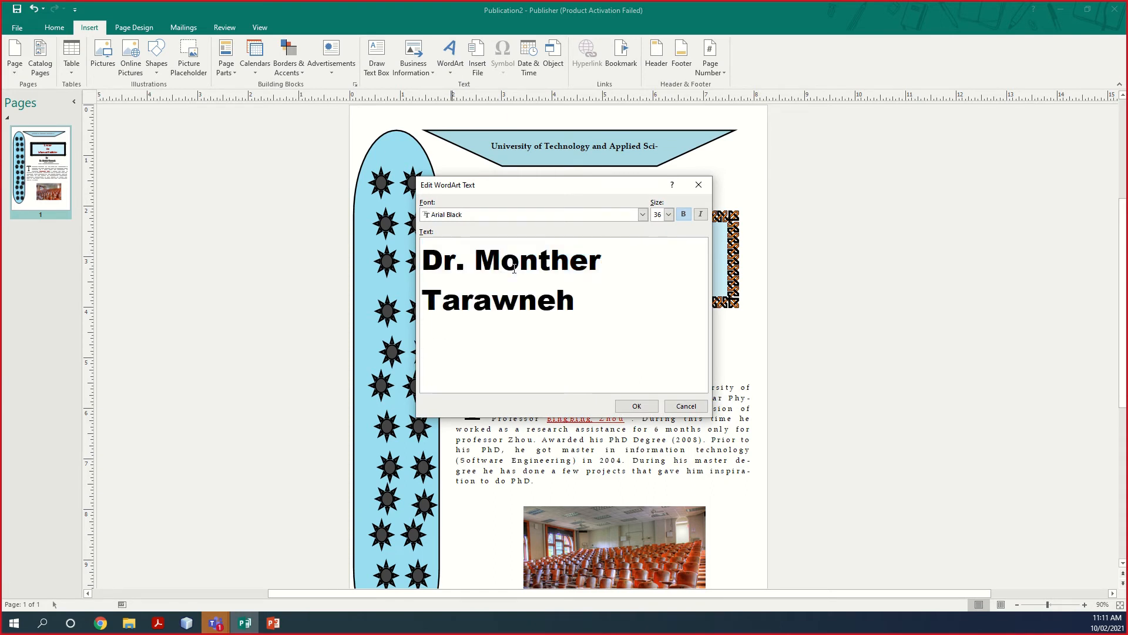
{"action": "left_click", "coordinate": [636, 406]}
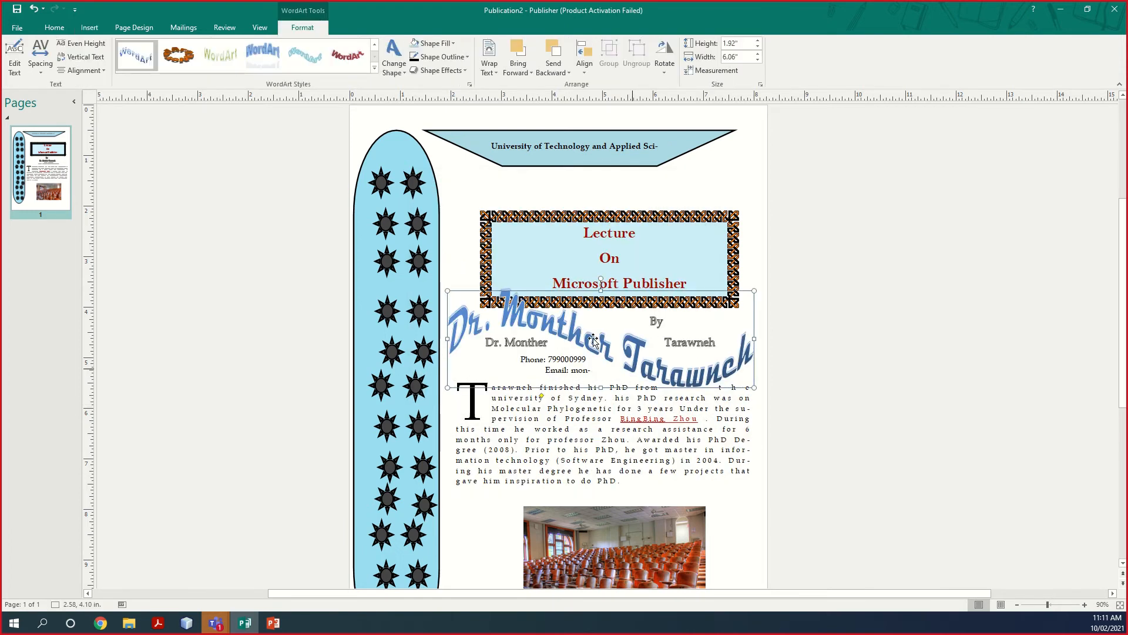
Shrink the name WordArt to about 3.81 x 0.72 in and place it between the university banner and the lecture title frame
{"action": "left_click_drag", "start_coordinate": [454, 296], "coordinate": [562, 334]}
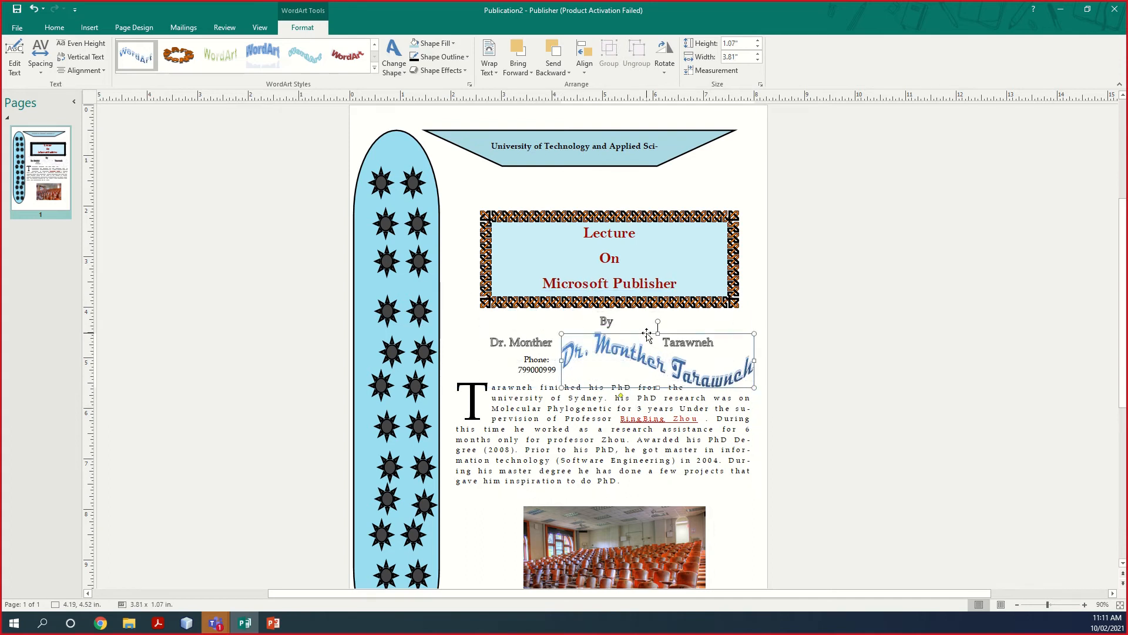
{"action": "left_click_drag", "start_coordinate": [650, 335], "coordinate": [569, 159]}
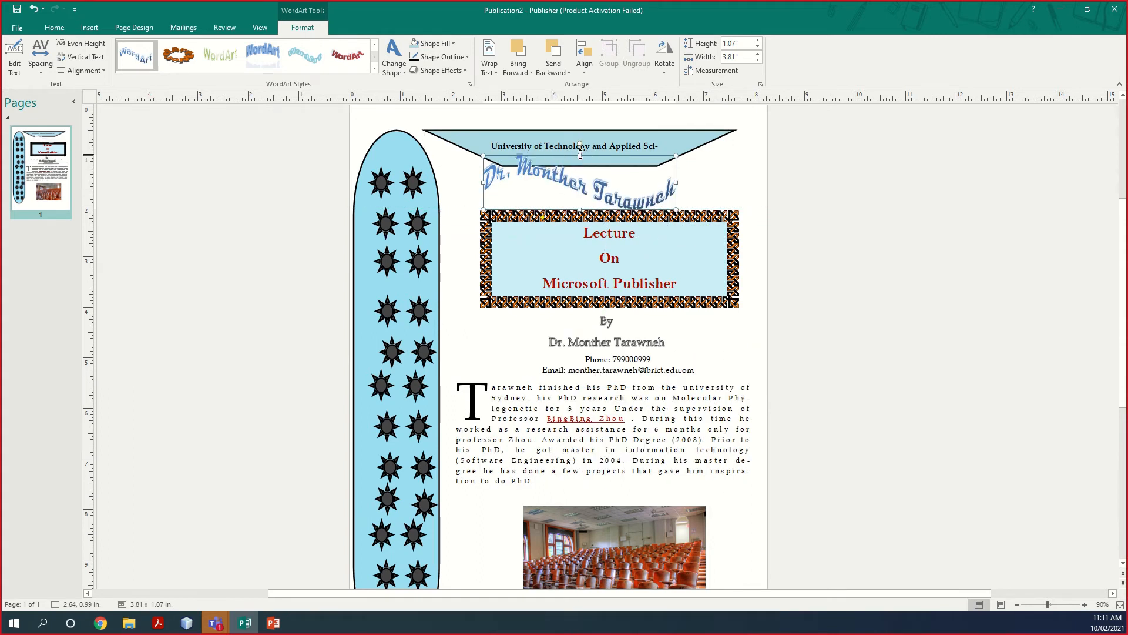
{"action": "left_click_drag", "start_coordinate": [581, 154], "coordinate": [580, 173]}
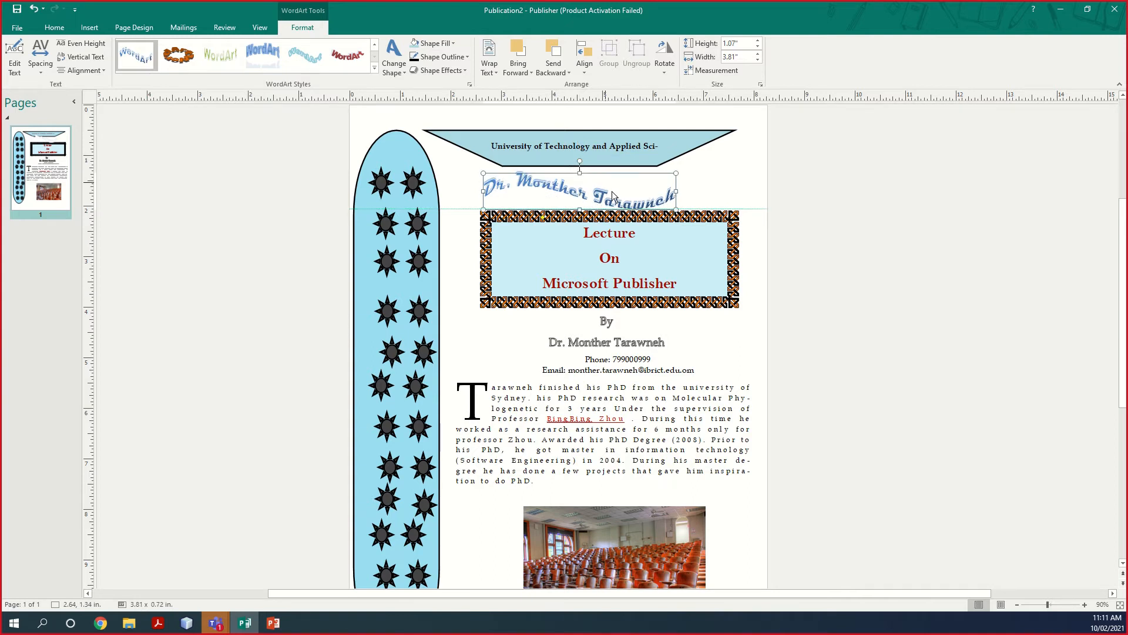
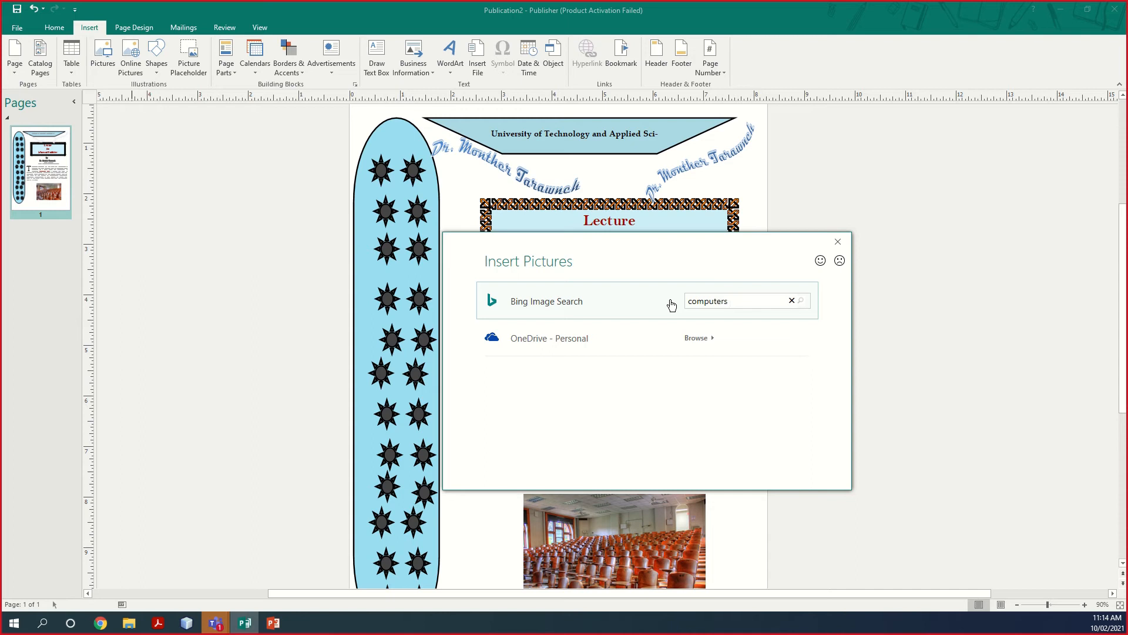
Search the online pictures for "computers" and browse the images
{"action": "key", "text": "Return"}
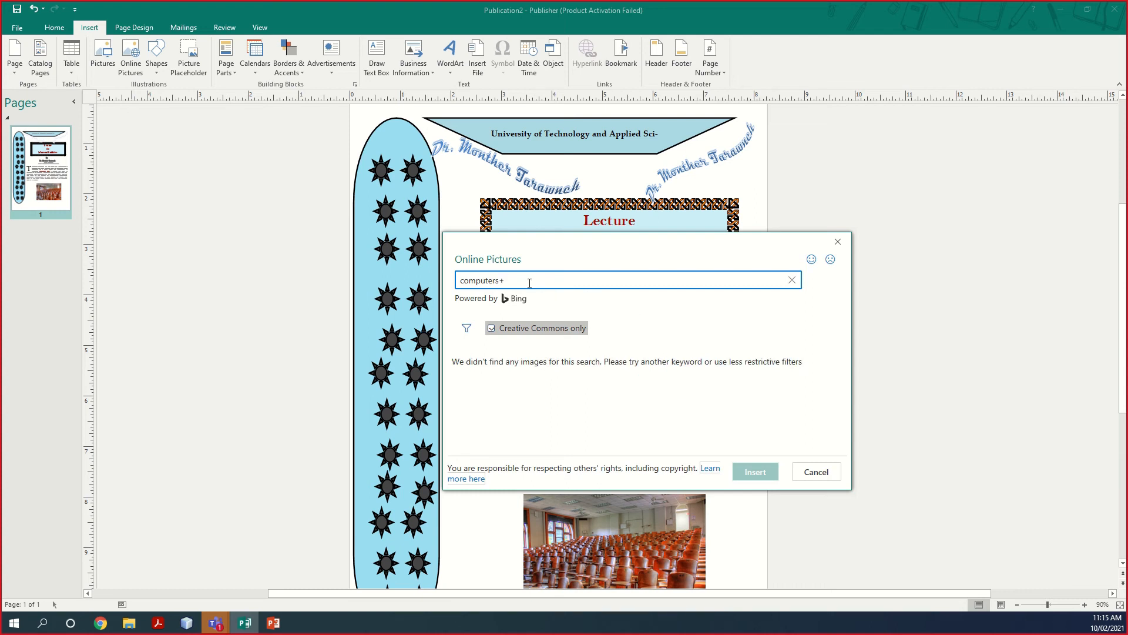
{"action": "key", "text": "BackSpace"}
{"action": "key", "text": "Return"}
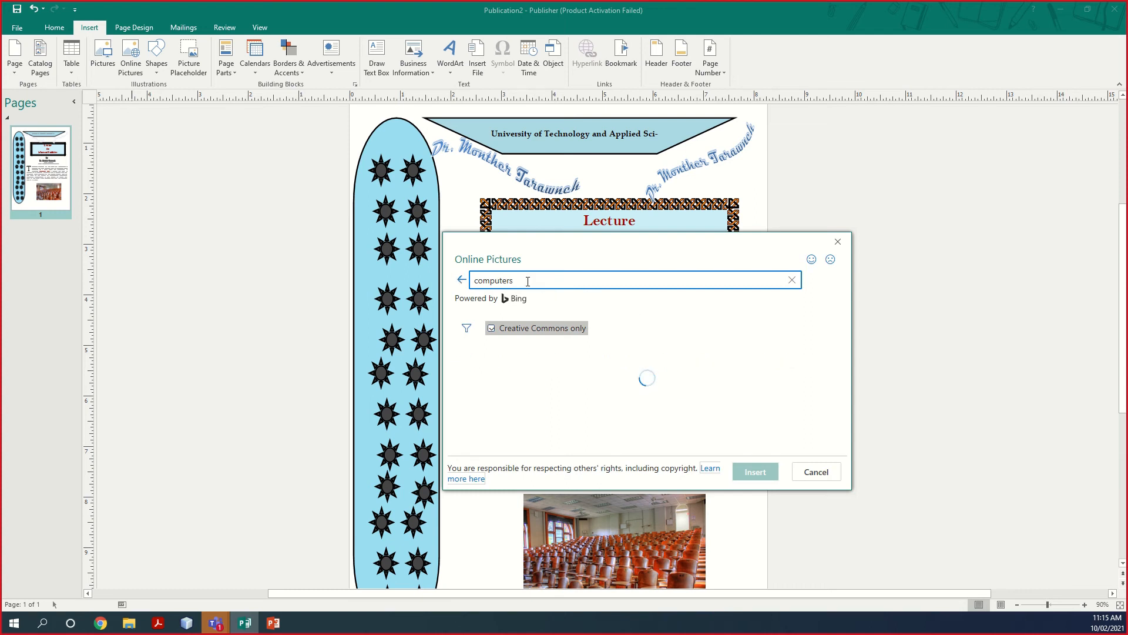
{"action": "scroll", "coordinate": [686, 398], "scroll_direction": "down", "scroll_amount": 4}
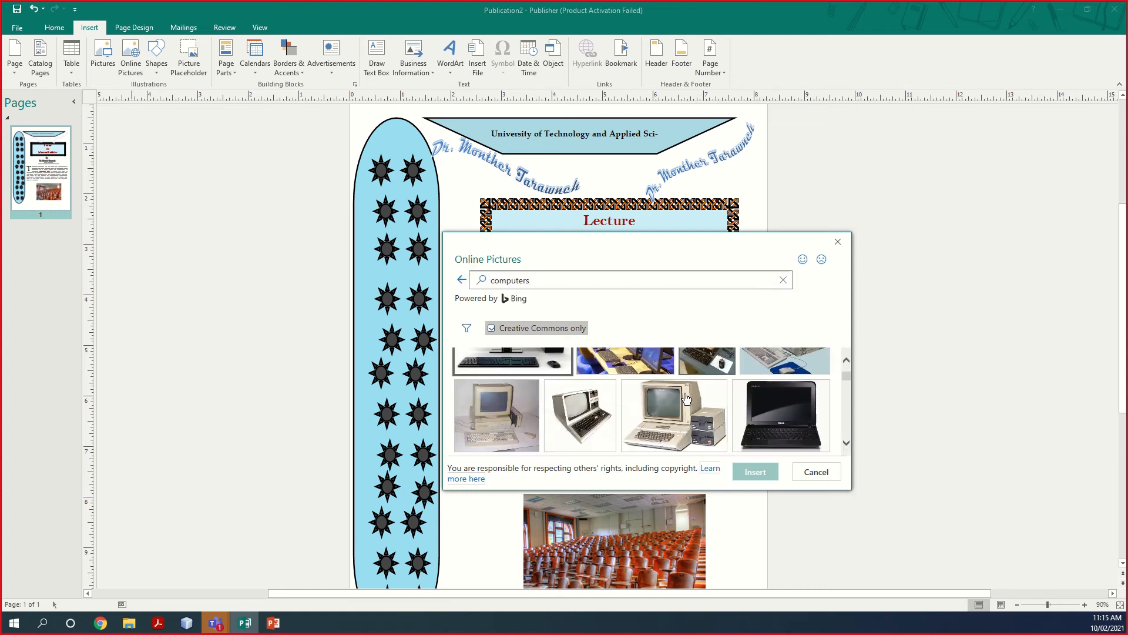
{"action": "scroll", "coordinate": [687, 398], "scroll_direction": "down", "scroll_amount": 5}
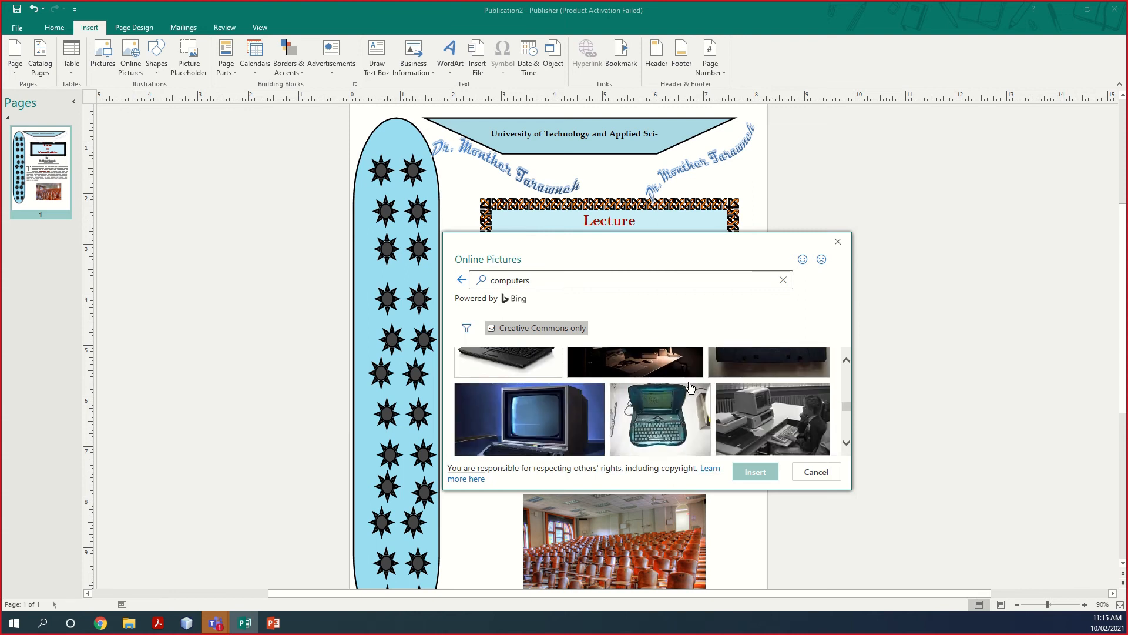
Search the online pictures for "clip art" and insert the colourful swirl image
{"action": "left_click", "coordinate": [537, 280]}
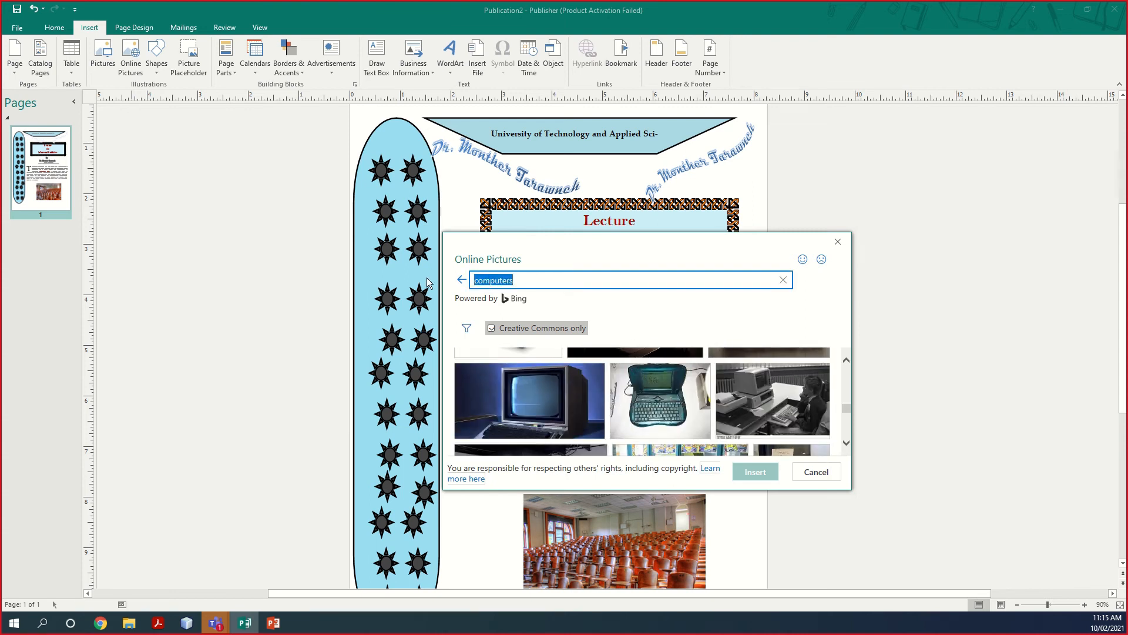
{"action": "type", "text": "clip art"}
{"action": "key", "text": "Return"}
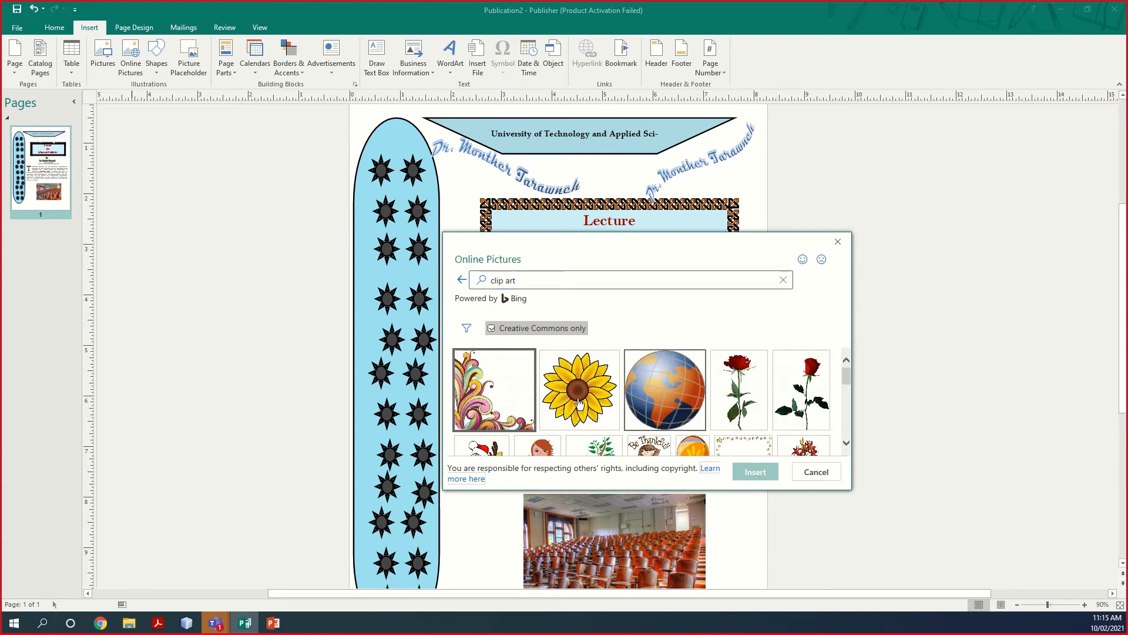
{"action": "scroll", "coordinate": [575, 405], "scroll_direction": "down", "scroll_amount": 1}
{"action": "left_click", "coordinate": [499, 400]}
{"action": "left_click", "coordinate": [743, 474]}
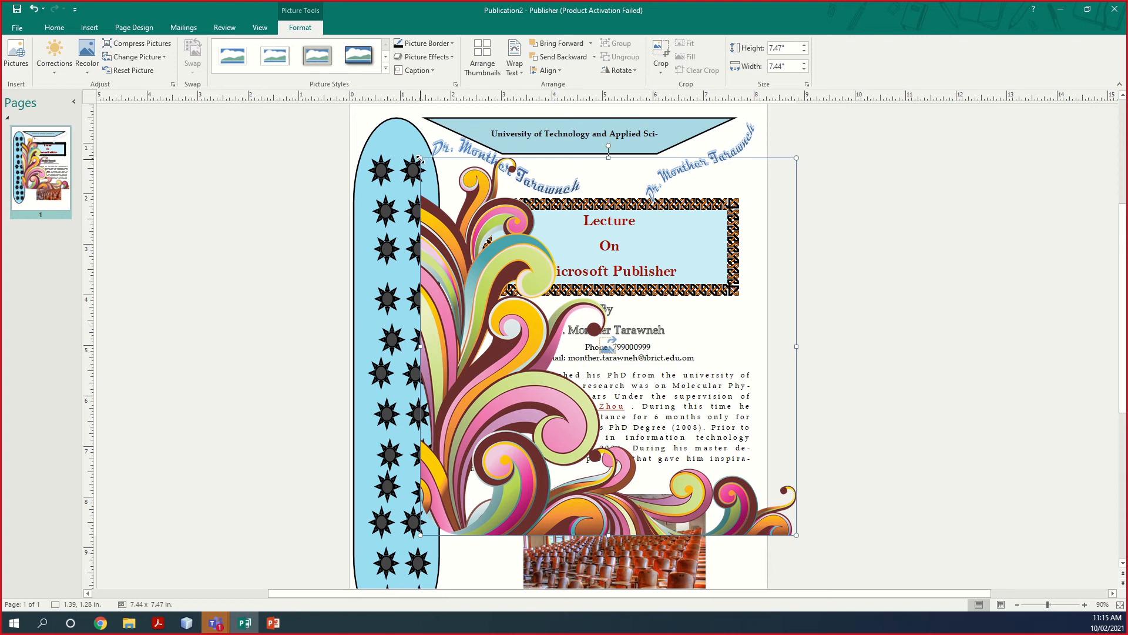
Shrink the swirl picture to about 3.77 x 3.79 in and move it to the lower-left corner of the page
{"action": "left_click_drag", "start_coordinate": [474, 208], "coordinate": [605, 343]}
{"action": "left_click_drag", "start_coordinate": [628, 430], "coordinate": [391, 525]}
{"action": "scroll", "coordinate": [439, 479], "scroll_direction": "down", "scroll_amount": 3}
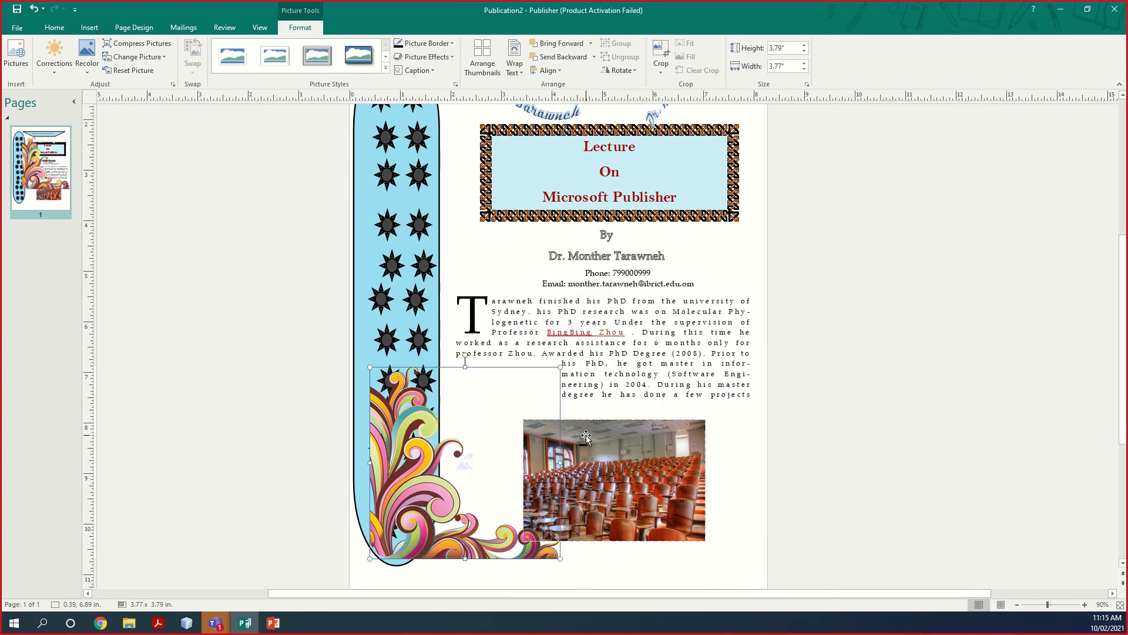
Rotate the swirl picture 90° to the left and move it to the lower-right corner of the page
{"action": "left_click_drag", "start_coordinate": [429, 479], "coordinate": [414, 496]}
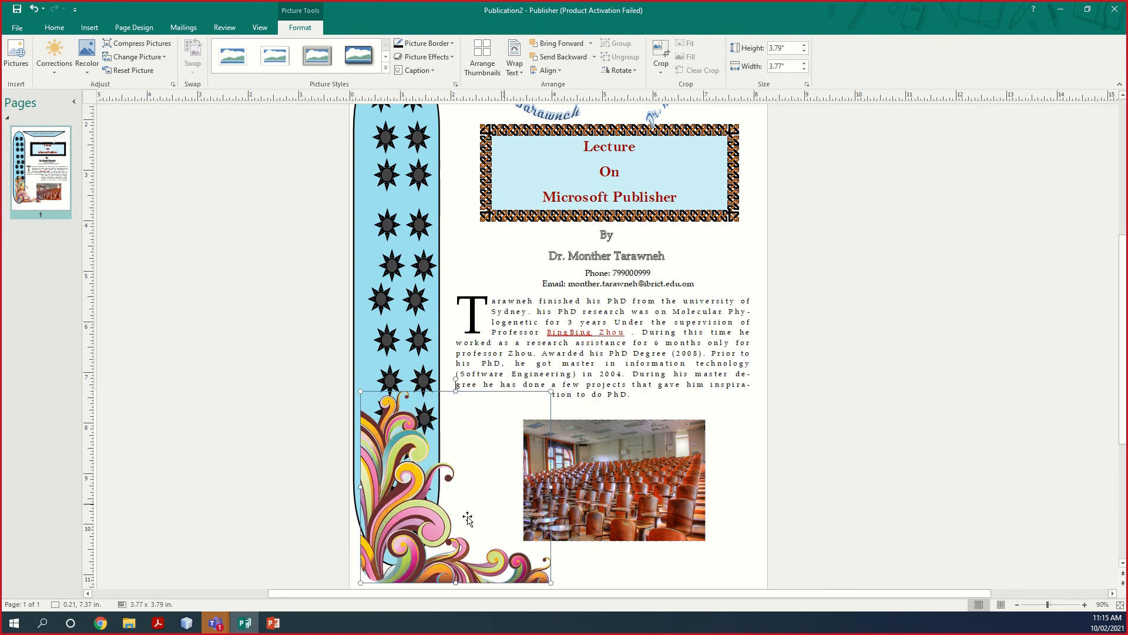
{"action": "left_click", "coordinate": [297, 492]}
{"action": "left_click", "coordinate": [410, 509]}
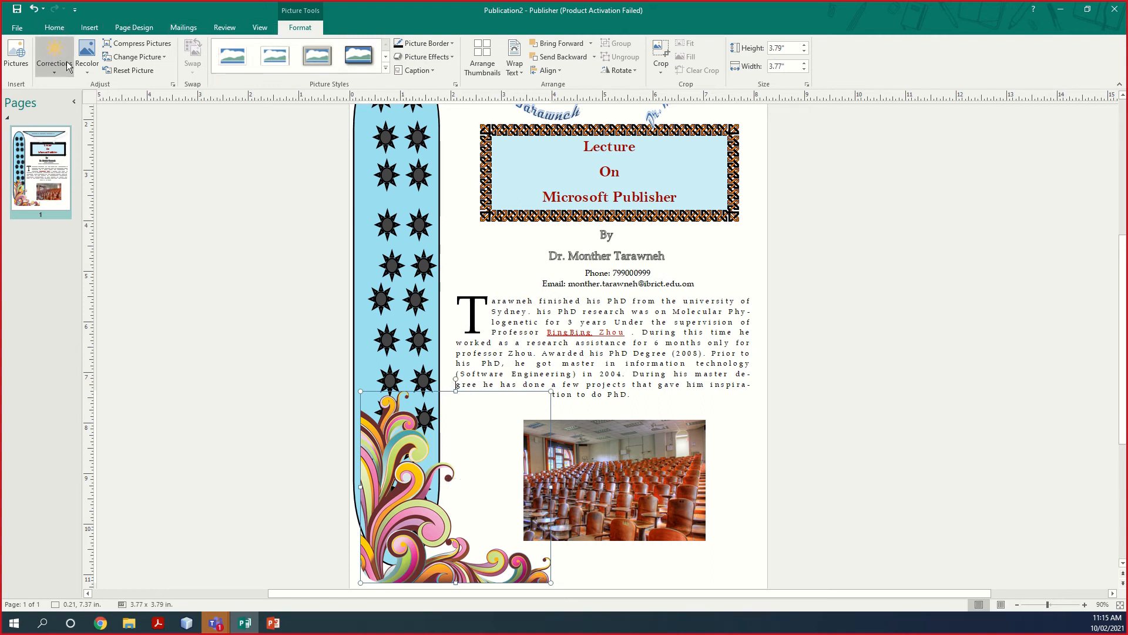
{"action": "left_click", "coordinate": [634, 71]}
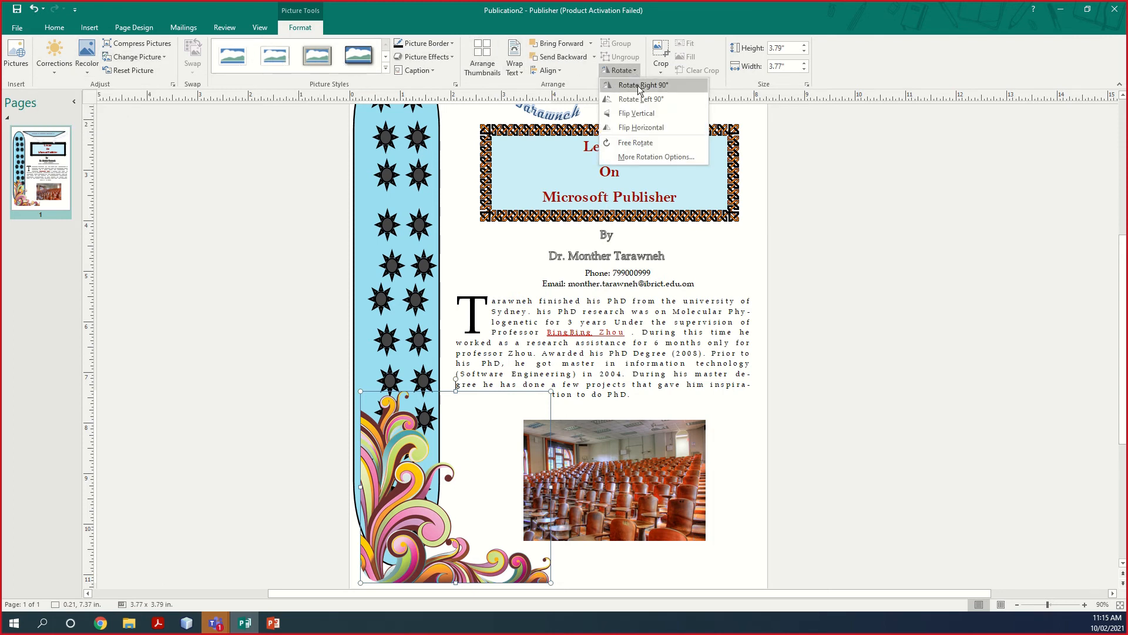
{"action": "left_click", "coordinate": [640, 100]}
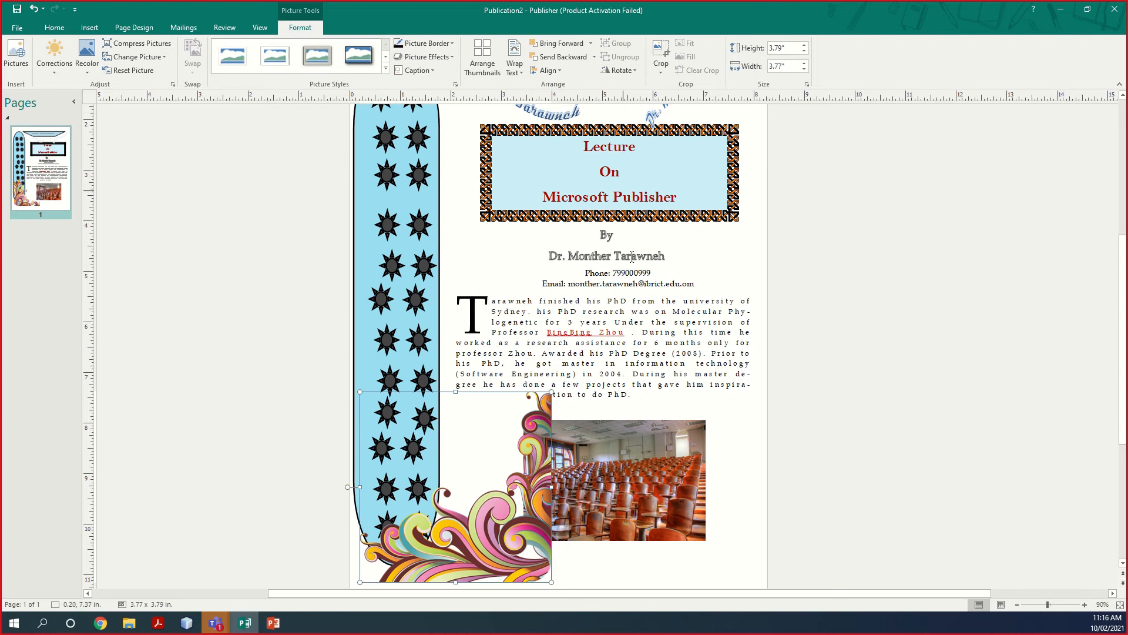
{"action": "left_click_drag", "start_coordinate": [491, 536], "coordinate": [703, 543]}
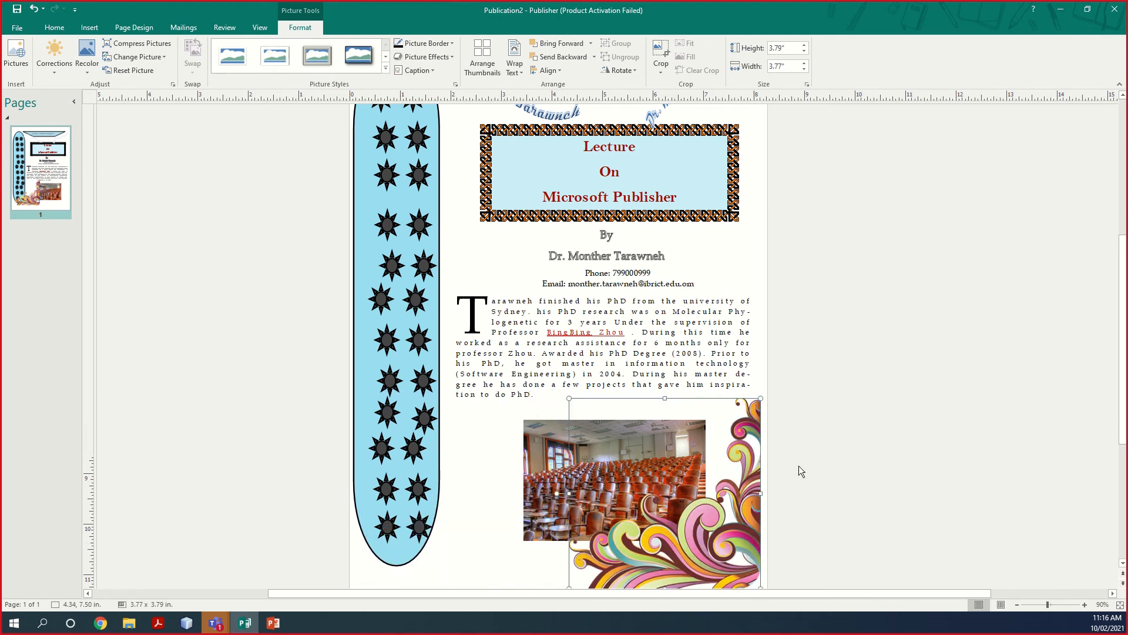
{"action": "left_click", "coordinate": [799, 465]}
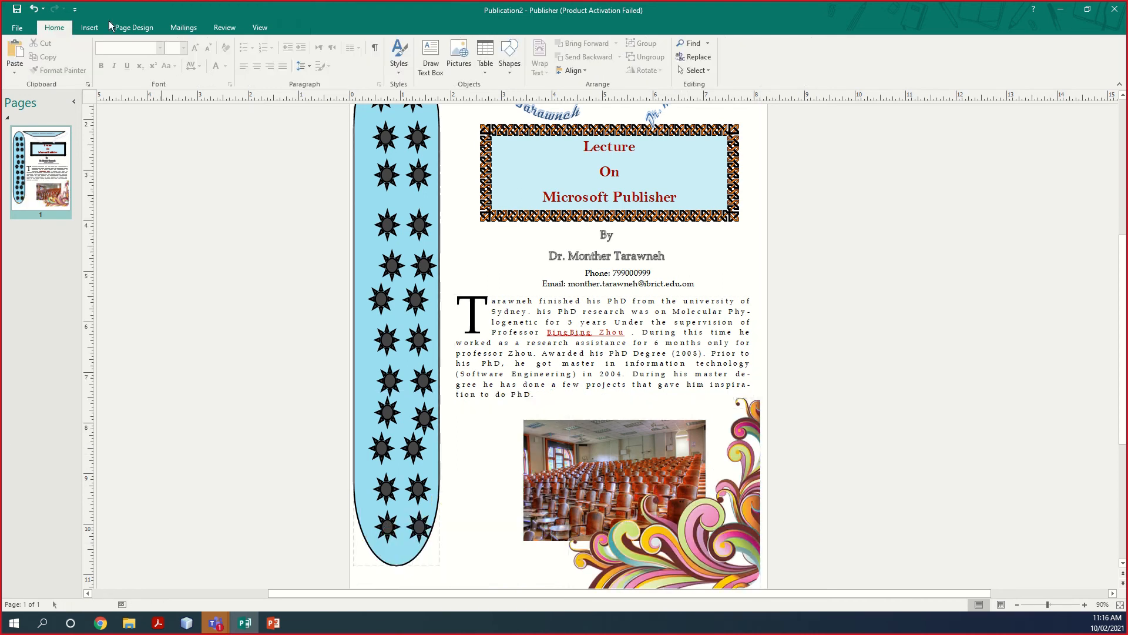
Search the online pictures for "clip art" to find another decoration for the flyer
{"action": "left_click", "coordinate": [91, 32]}
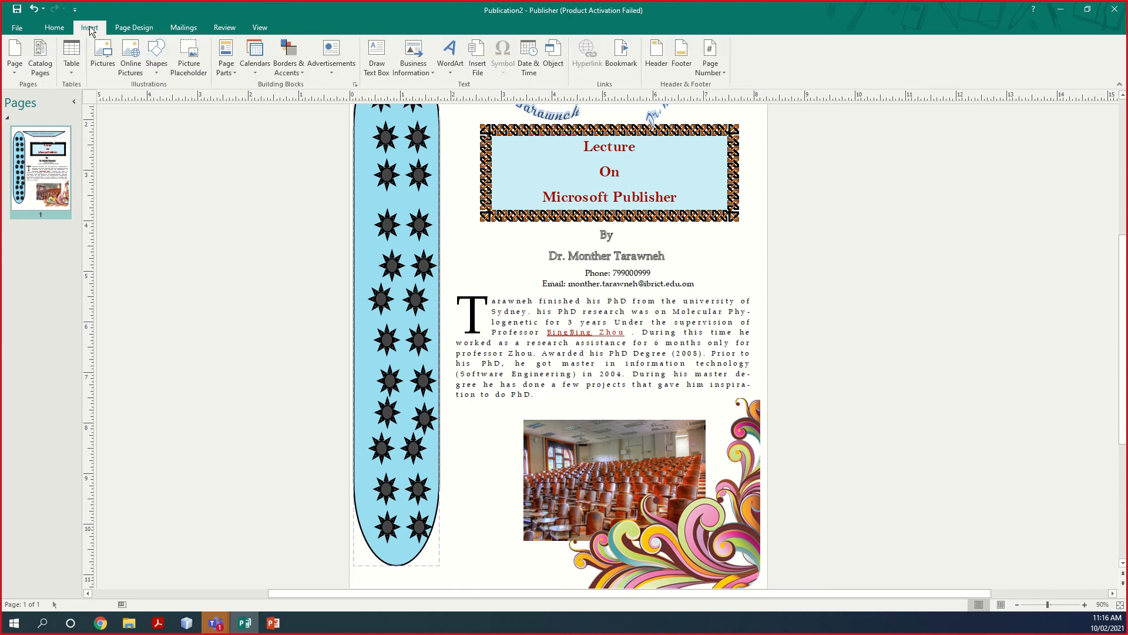
{"action": "left_click", "coordinate": [130, 63]}
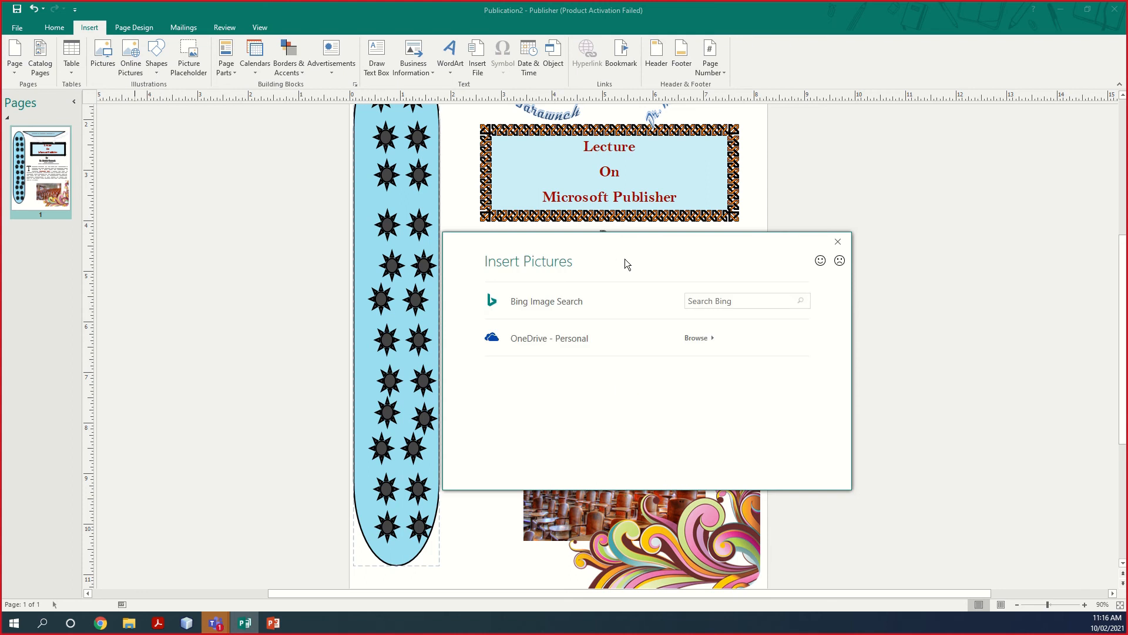
{"action": "left_click", "coordinate": [711, 299]}
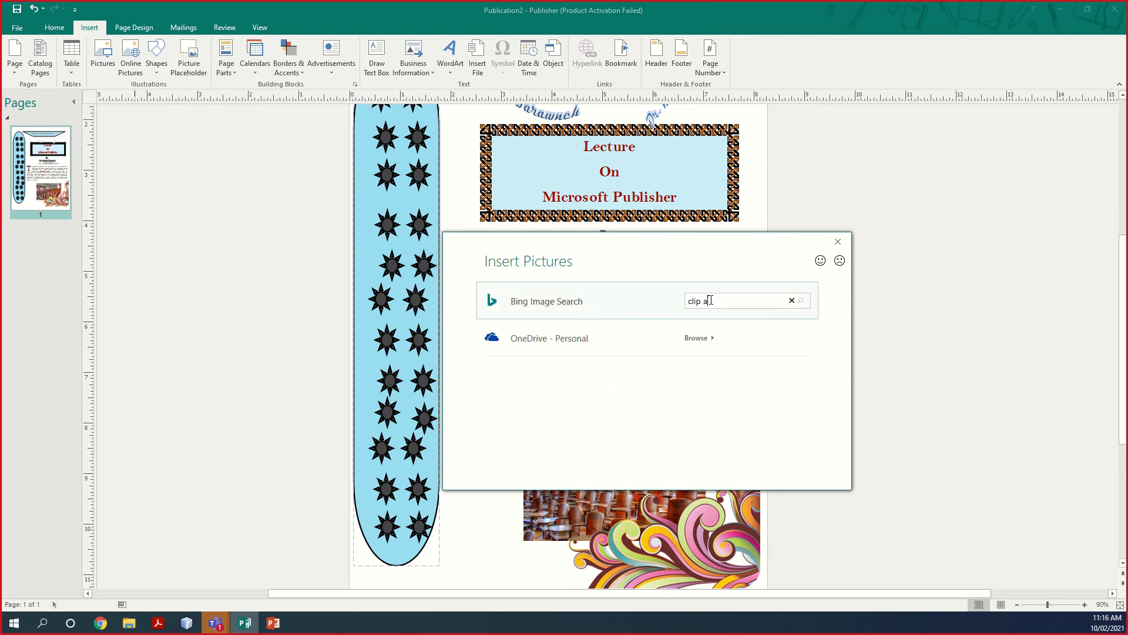
{"action": "key", "text": "Return"}
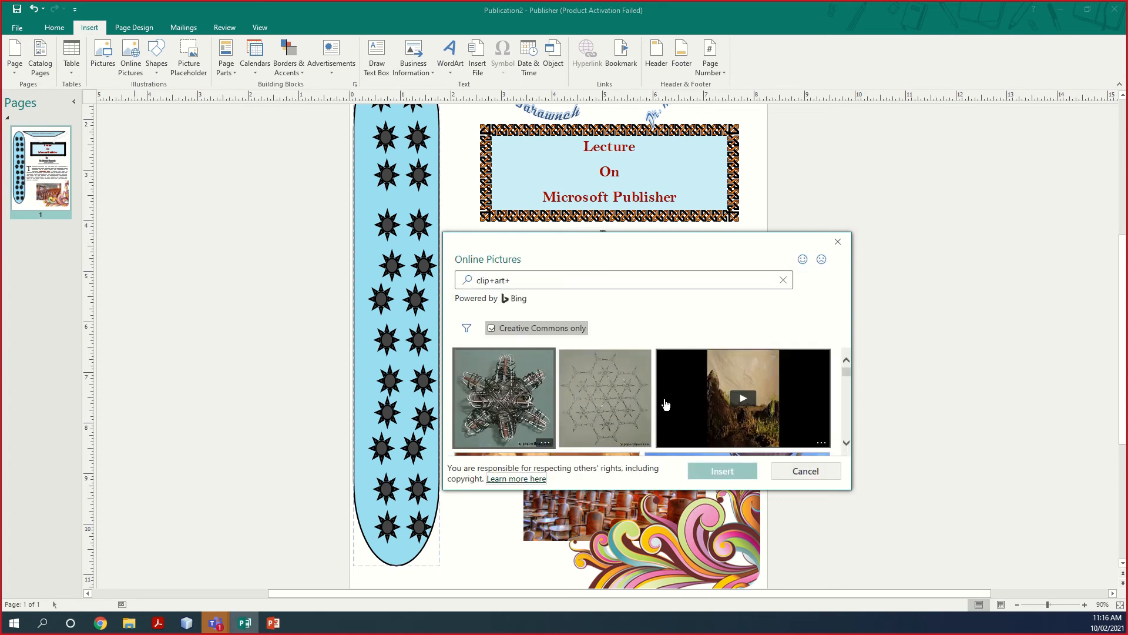
{"action": "left_click", "coordinate": [520, 279]}
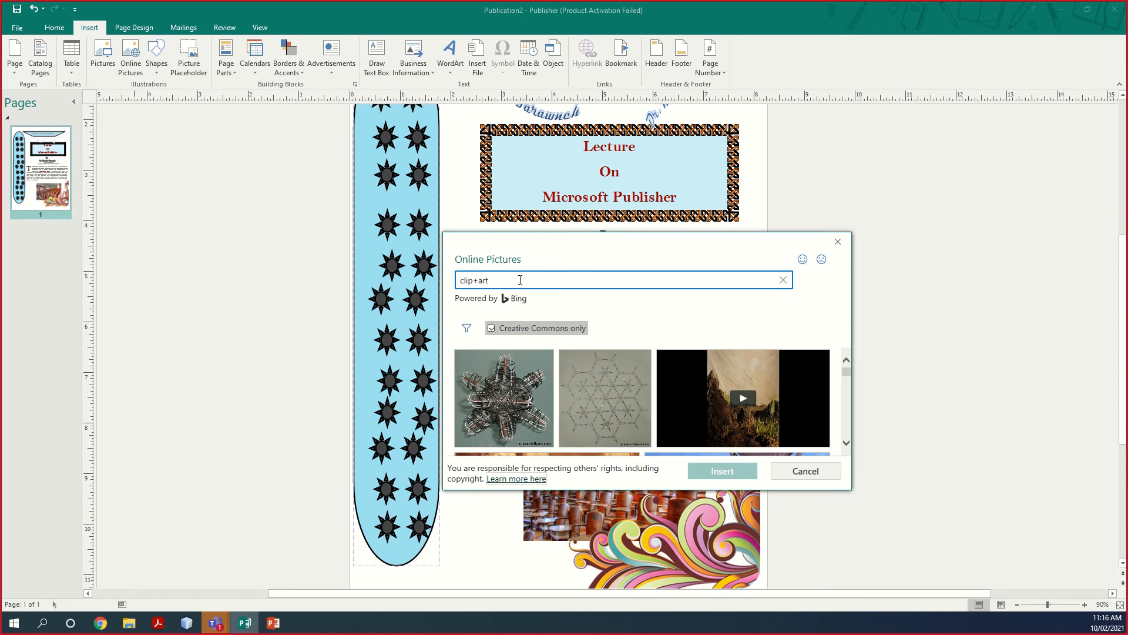
{"action": "key", "text": "Return"}
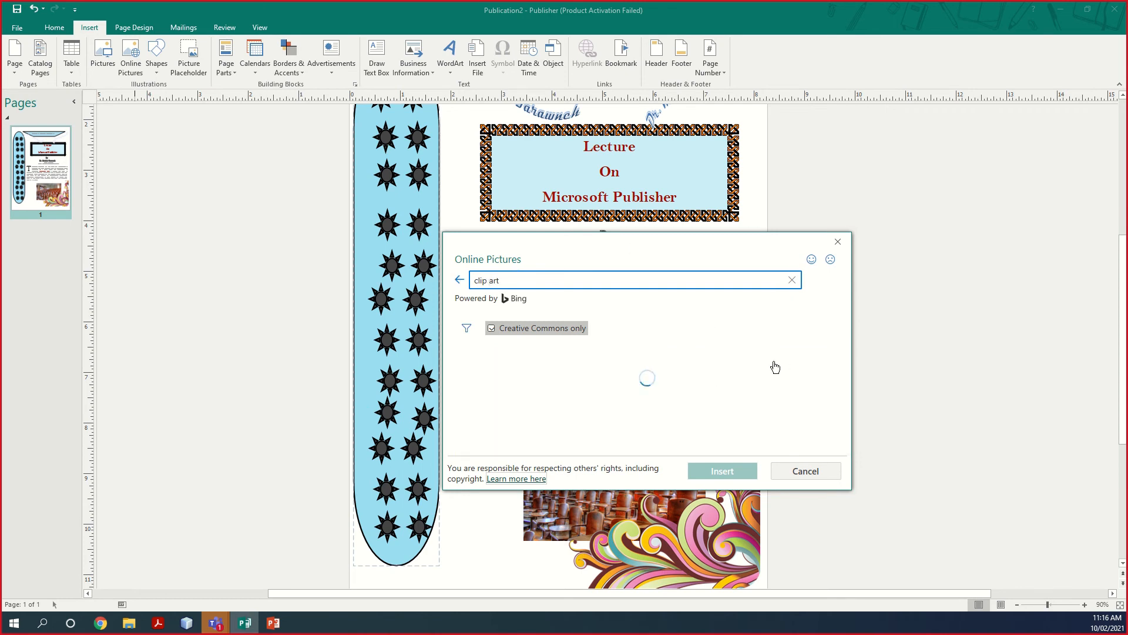
Choose the archery target with purple arrows from the clip art results and insert it on the page
{"action": "scroll", "coordinate": [727, 383], "scroll_direction": "down", "scroll_amount": 3}
{"action": "scroll", "coordinate": [727, 383], "scroll_direction": "down", "scroll_amount": 3}
{"action": "scroll", "coordinate": [729, 385], "scroll_direction": "up", "scroll_amount": 2}
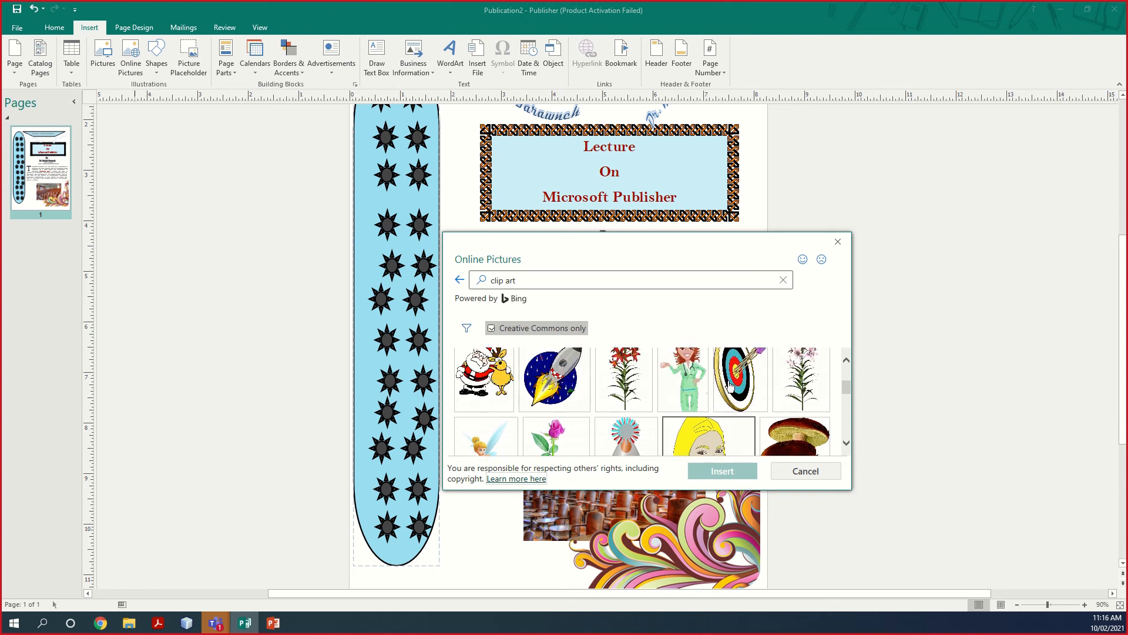
{"action": "scroll", "coordinate": [734, 388], "scroll_direction": "up", "scroll_amount": 1}
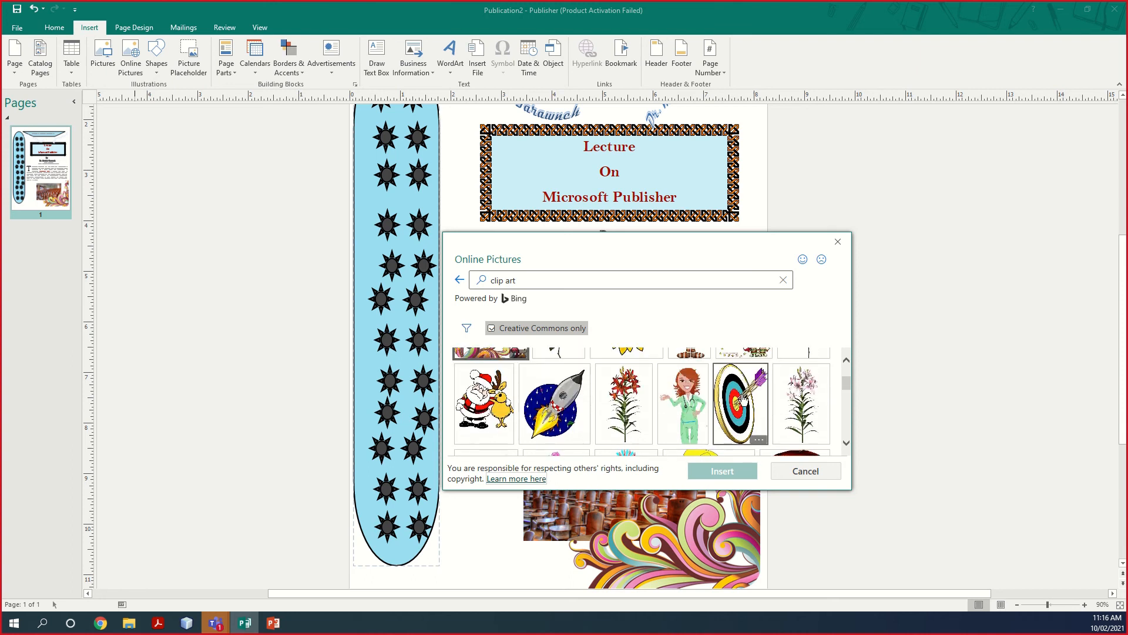
{"action": "left_click", "coordinate": [743, 399]}
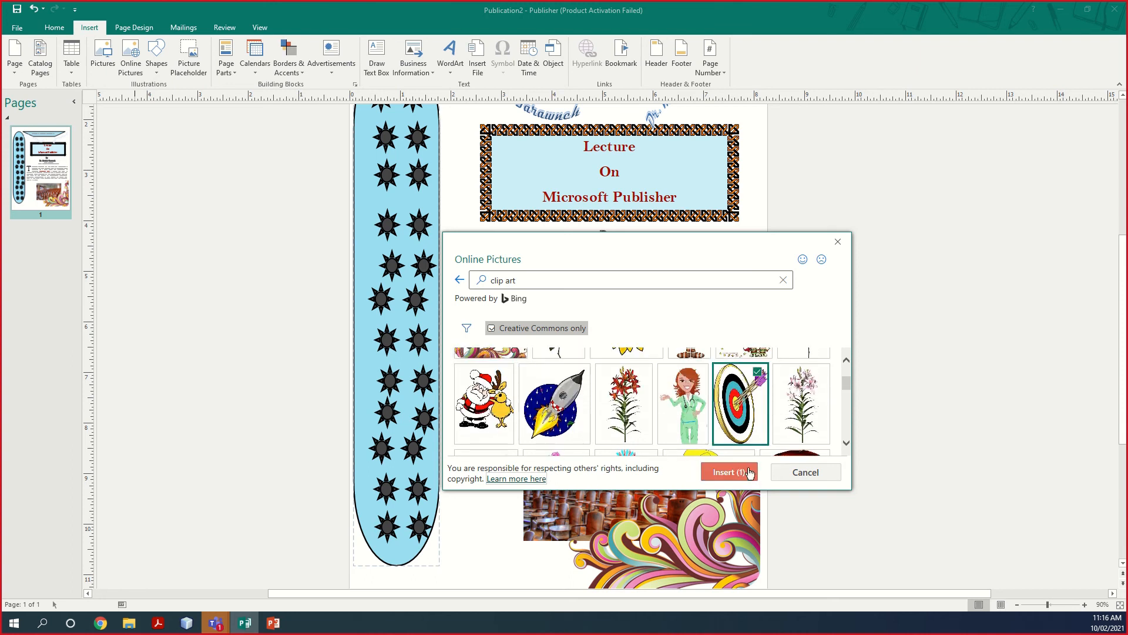
{"action": "scroll", "coordinate": [744, 399], "scroll_direction": "down", "scroll_amount": 5}
{"action": "scroll", "coordinate": [824, 427], "scroll_direction": "down", "scroll_amount": 6}
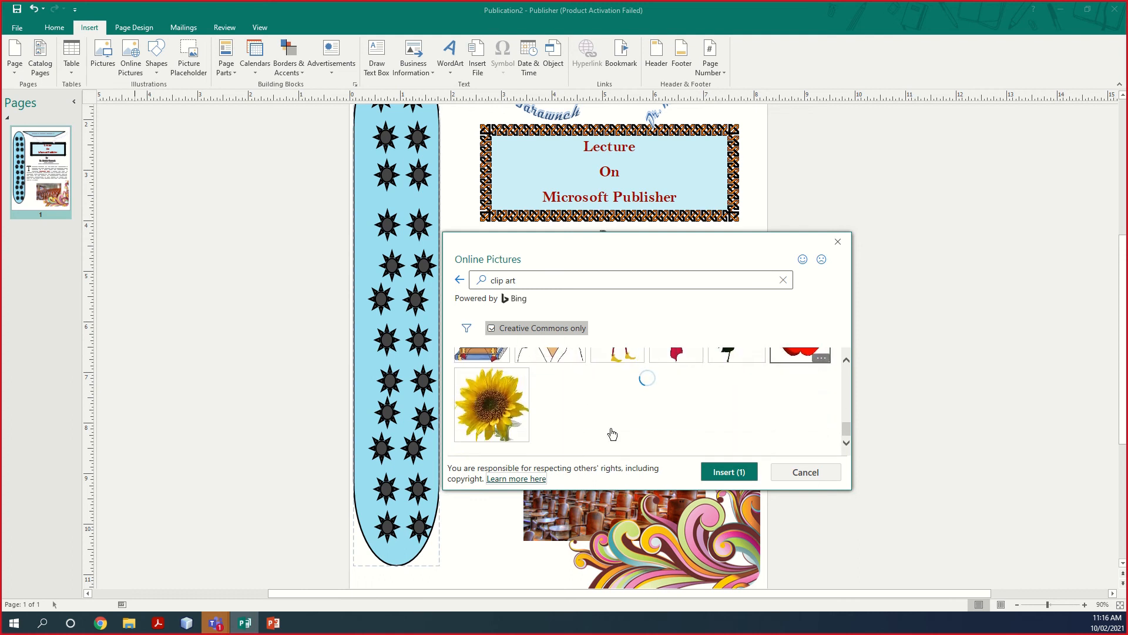
{"action": "scroll", "coordinate": [611, 429], "scroll_direction": "up", "scroll_amount": 5}
{"action": "scroll", "coordinate": [633, 421], "scroll_direction": "up", "scroll_amount": 5}
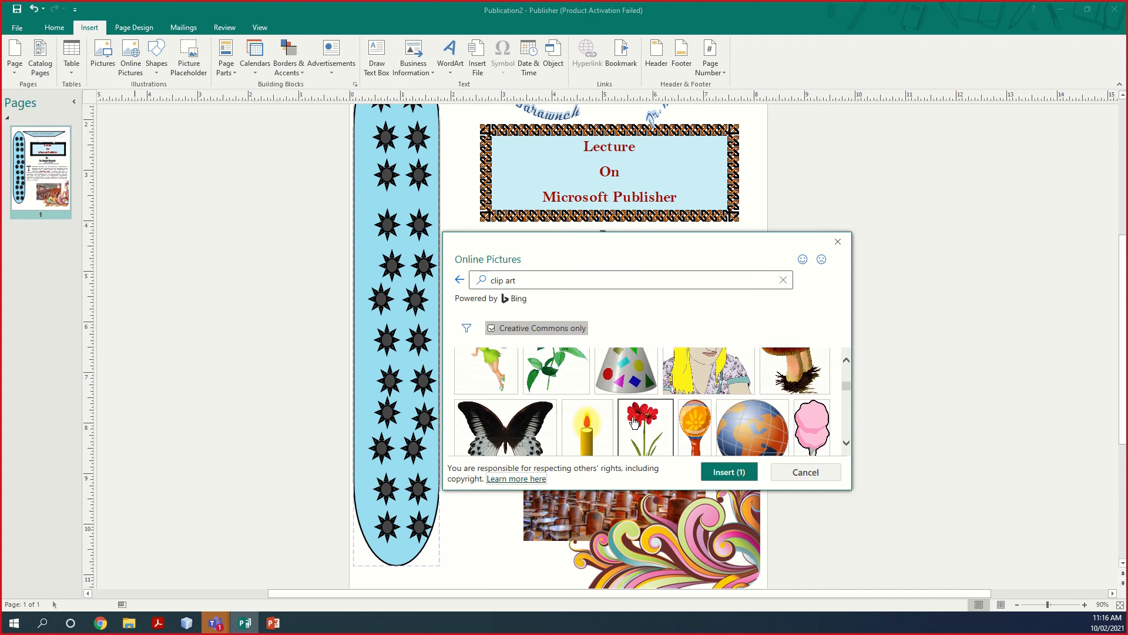
{"action": "scroll", "coordinate": [640, 428], "scroll_direction": "up", "scroll_amount": 5}
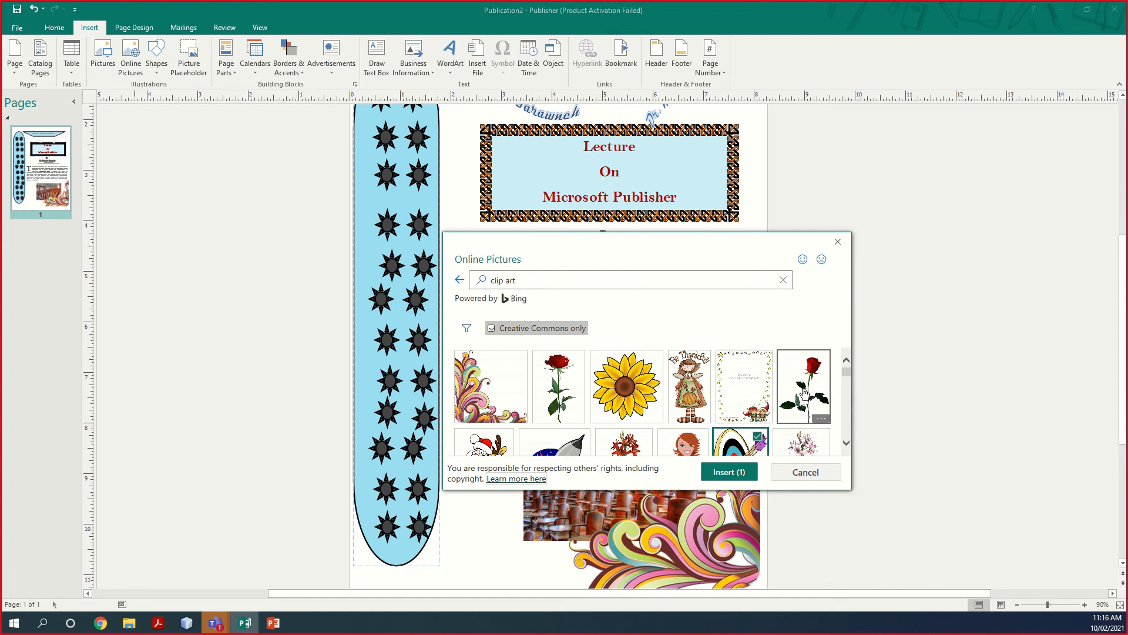
{"action": "left_click", "coordinate": [740, 470]}
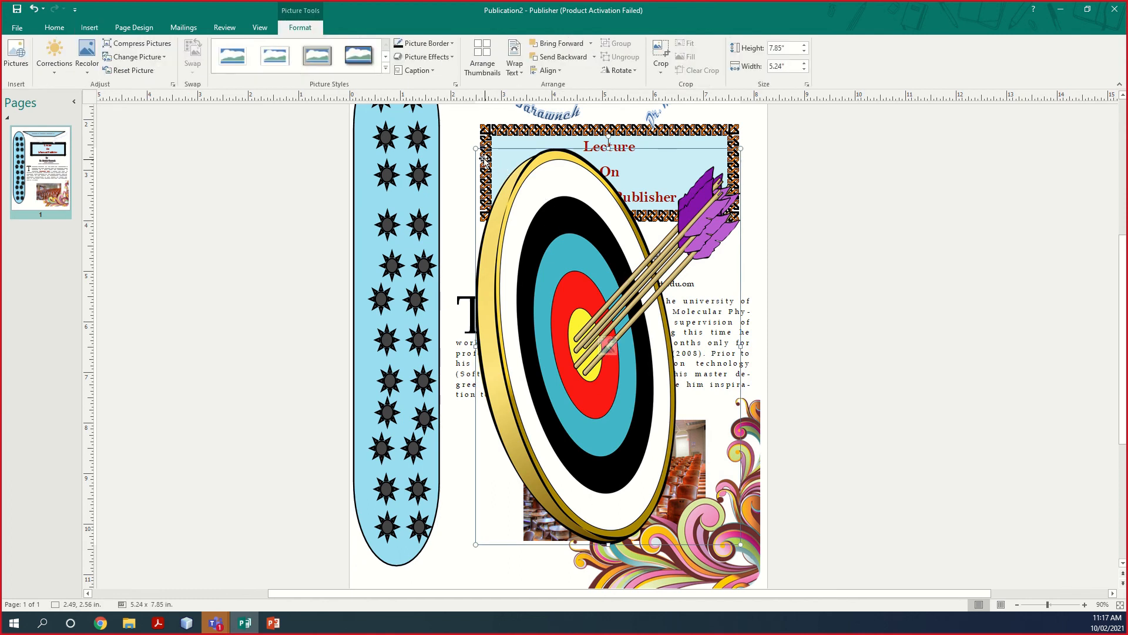
Shrink the target picture to about 0.91 x 1.36 in and place it beside the lower end of the blue side column
{"action": "left_click_drag", "start_coordinate": [482, 154], "coordinate": [661, 540]}
{"action": "left_click_drag", "start_coordinate": [699, 483], "coordinate": [466, 536]}
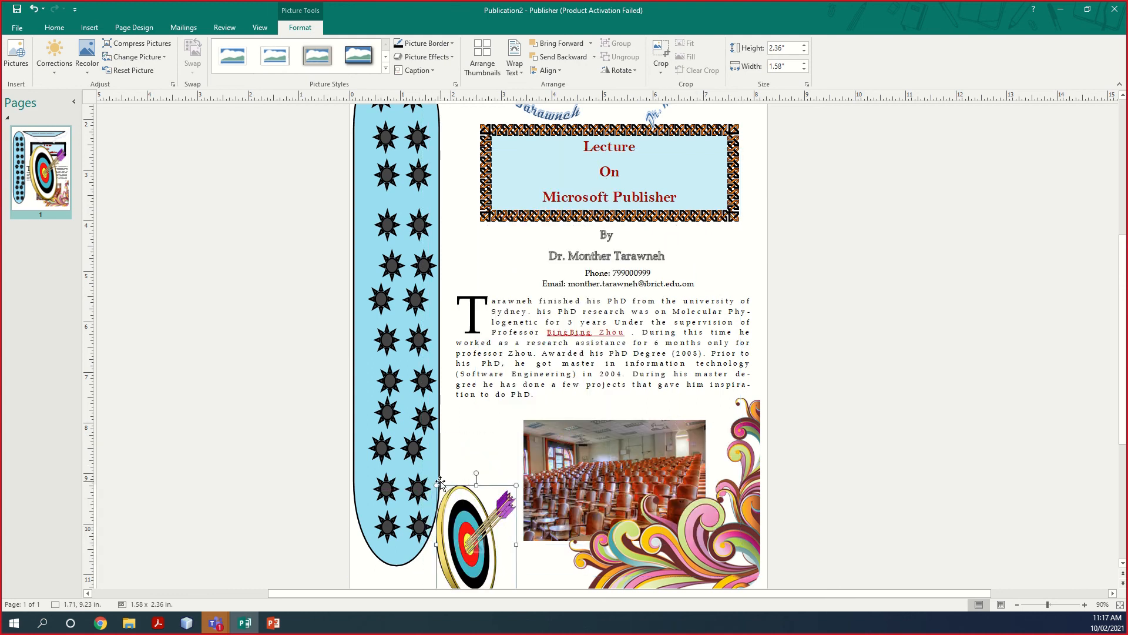
{"action": "left_click_drag", "start_coordinate": [441, 483], "coordinate": [426, 536]}
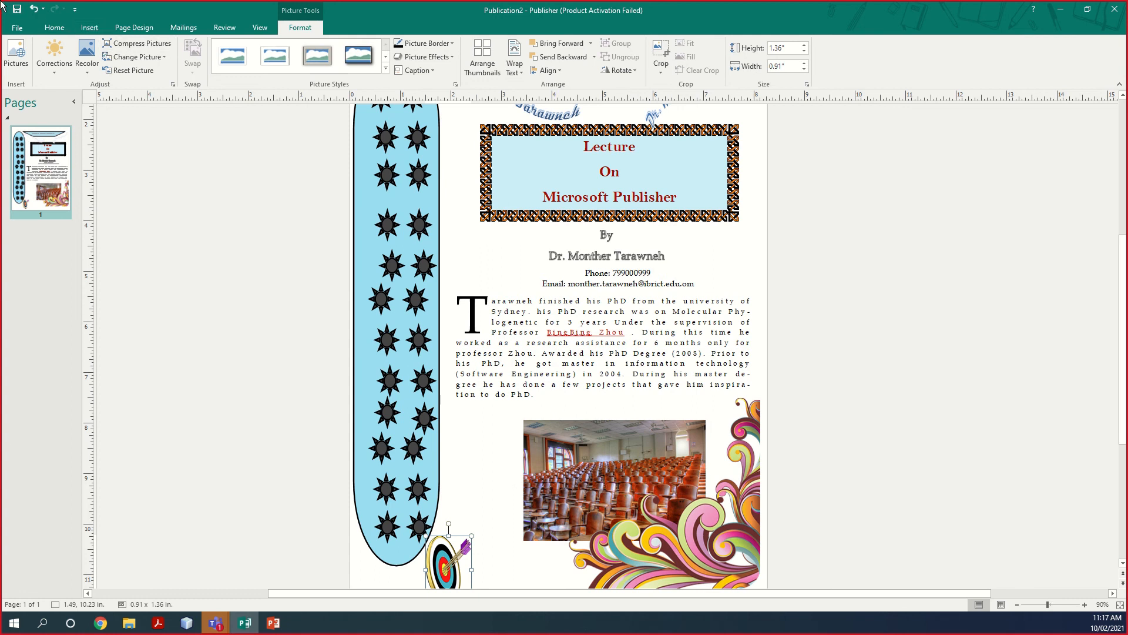
{"action": "left_click", "coordinate": [99, 28]}
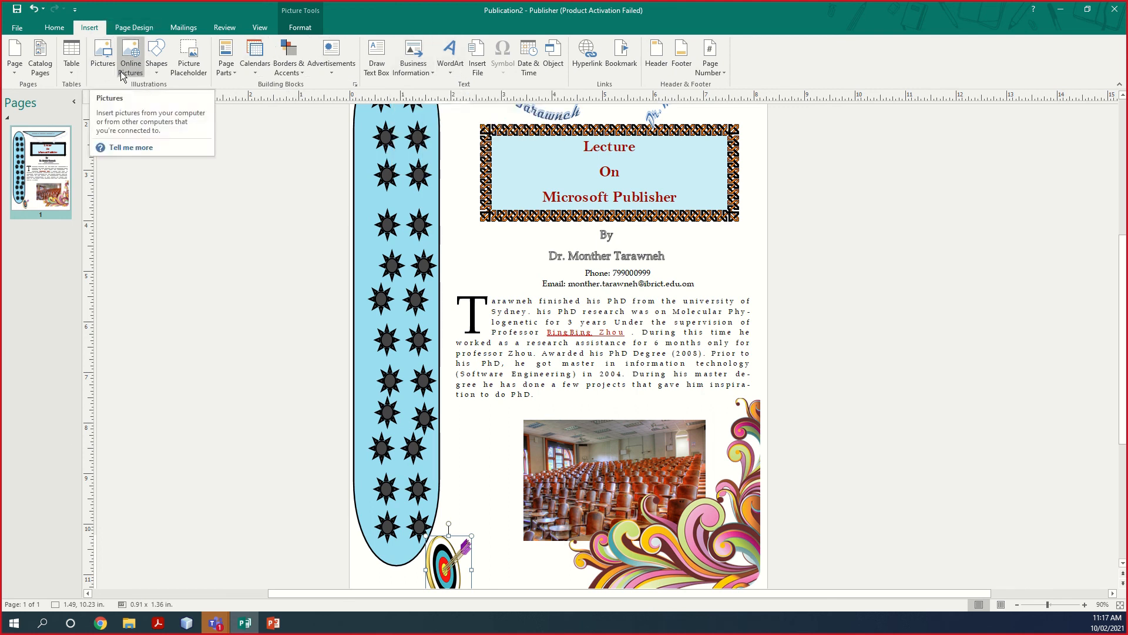
{"action": "left_click", "coordinate": [154, 76]}
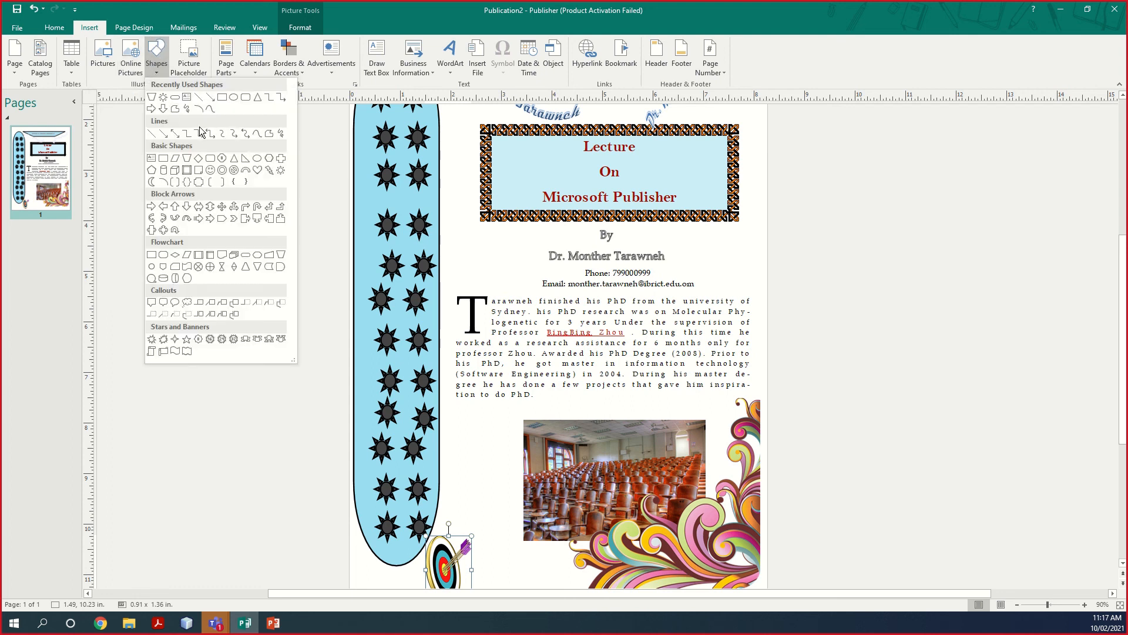
{"action": "left_click", "coordinate": [202, 399]}
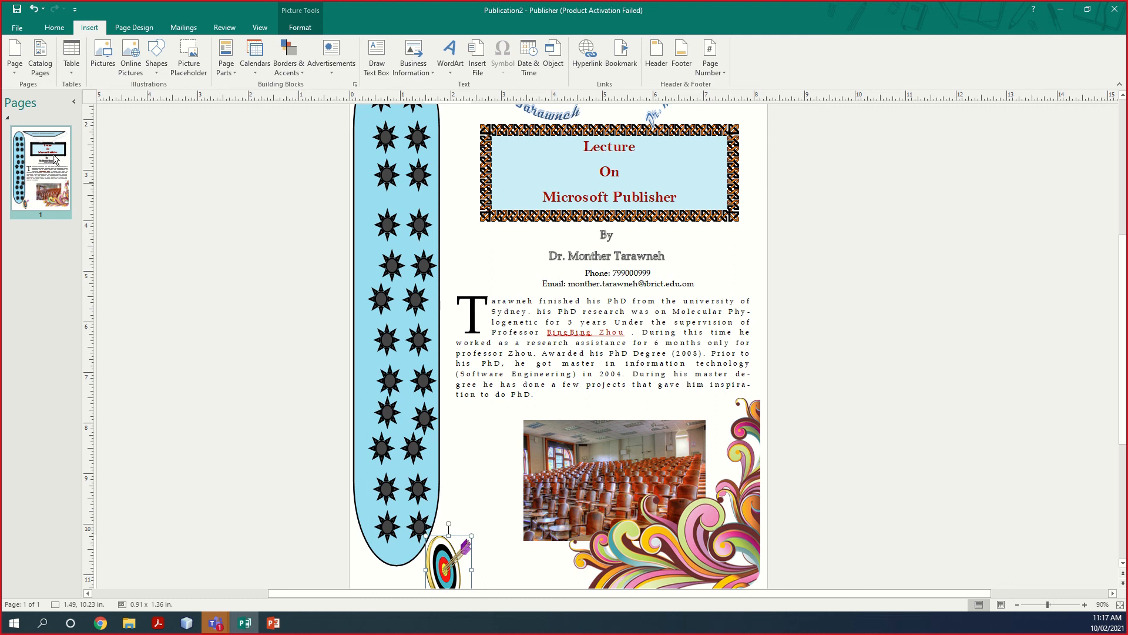
{"action": "scroll", "coordinate": [186, 244], "scroll_direction": "up", "scroll_amount": 3}
{"action": "left_click", "coordinate": [559, 447]}
{"action": "left_click", "coordinate": [494, 440]}
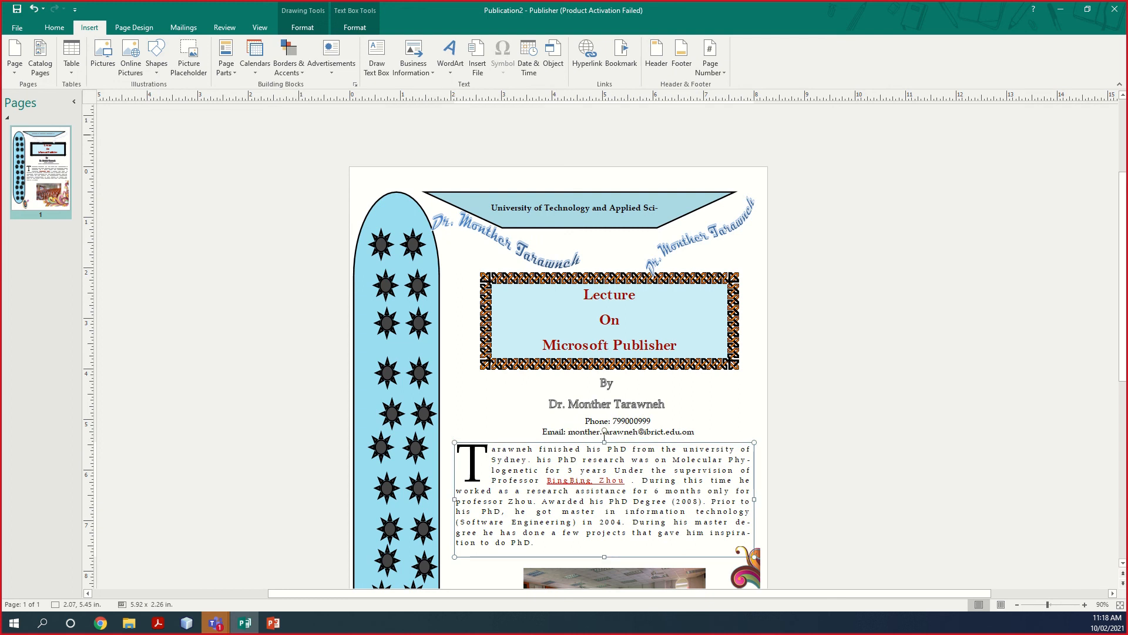
Save the publication in the Documents folder as a Publisher file named "lecture_" followed by the lecturer's first name
{"action": "left_click", "coordinate": [17, 30]}
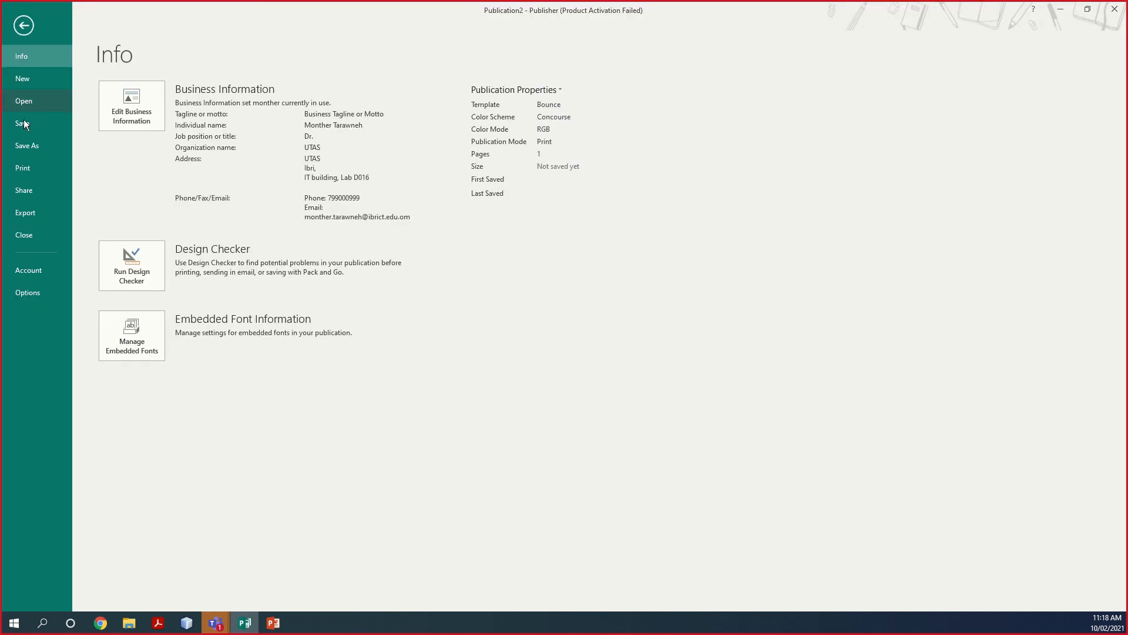
{"action": "left_click", "coordinate": [19, 148]}
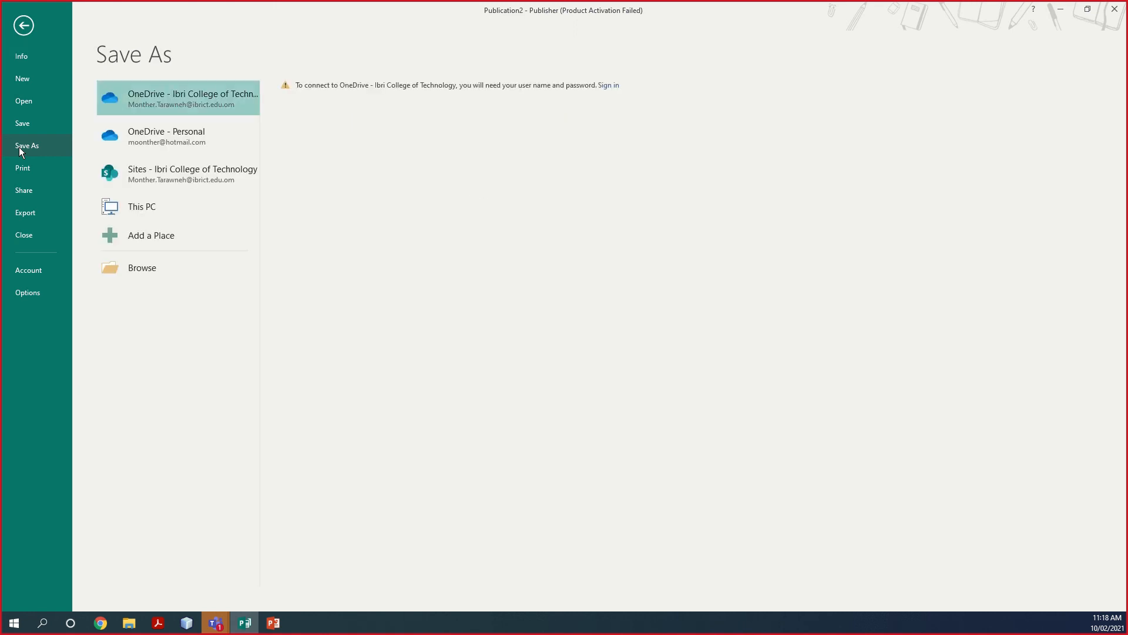
{"action": "left_click", "coordinate": [139, 209]}
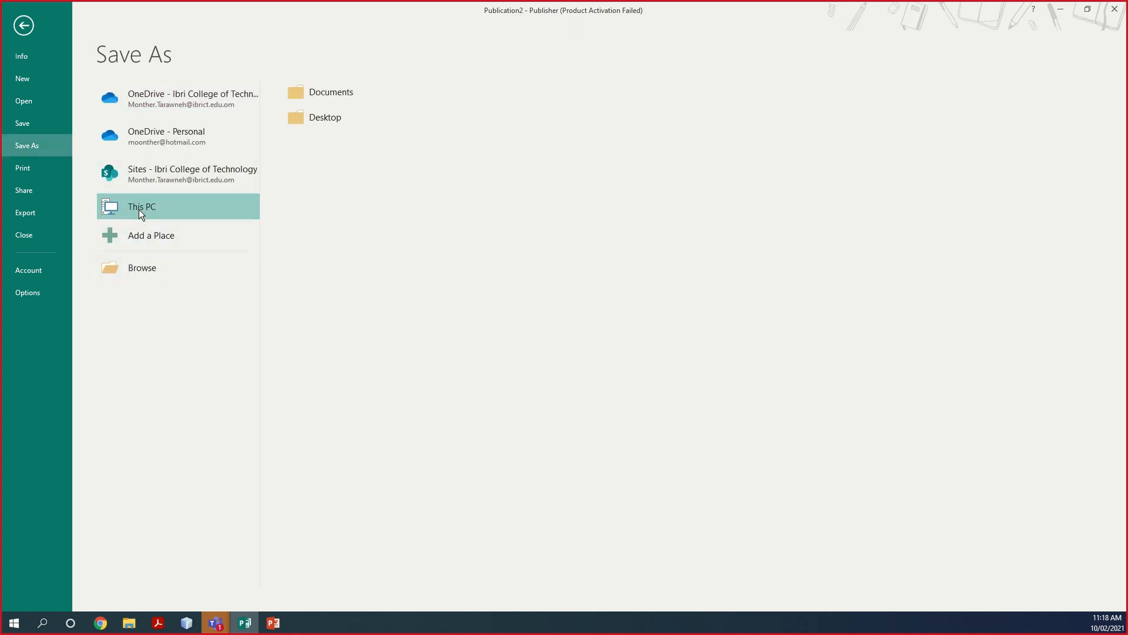
{"action": "left_click", "coordinate": [340, 97]}
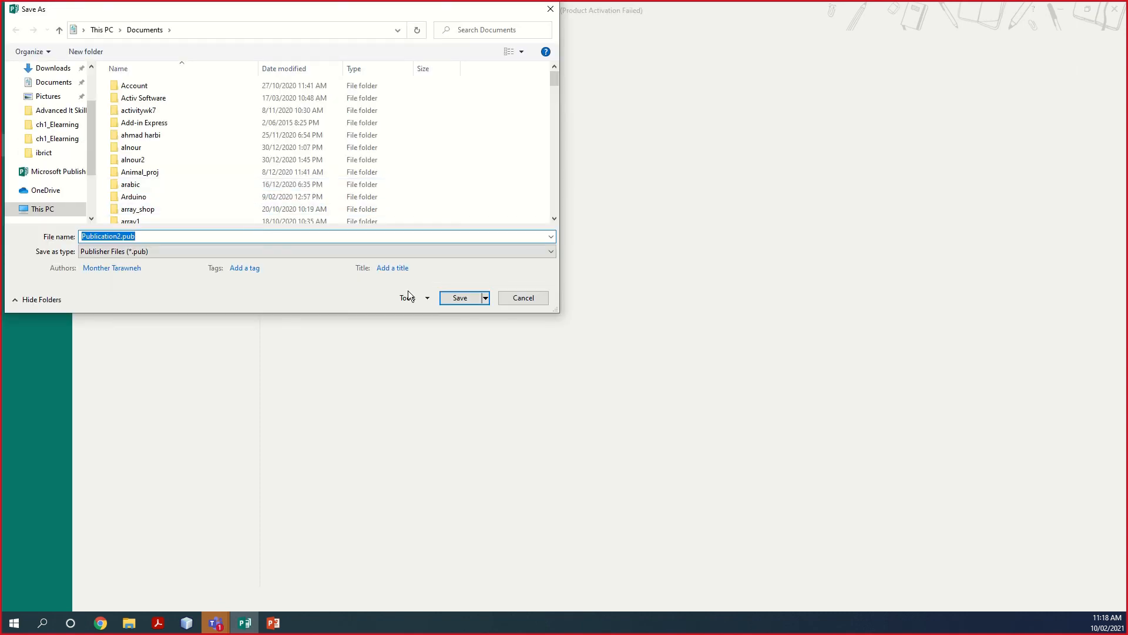
{"action": "left_click", "coordinate": [167, 237]}
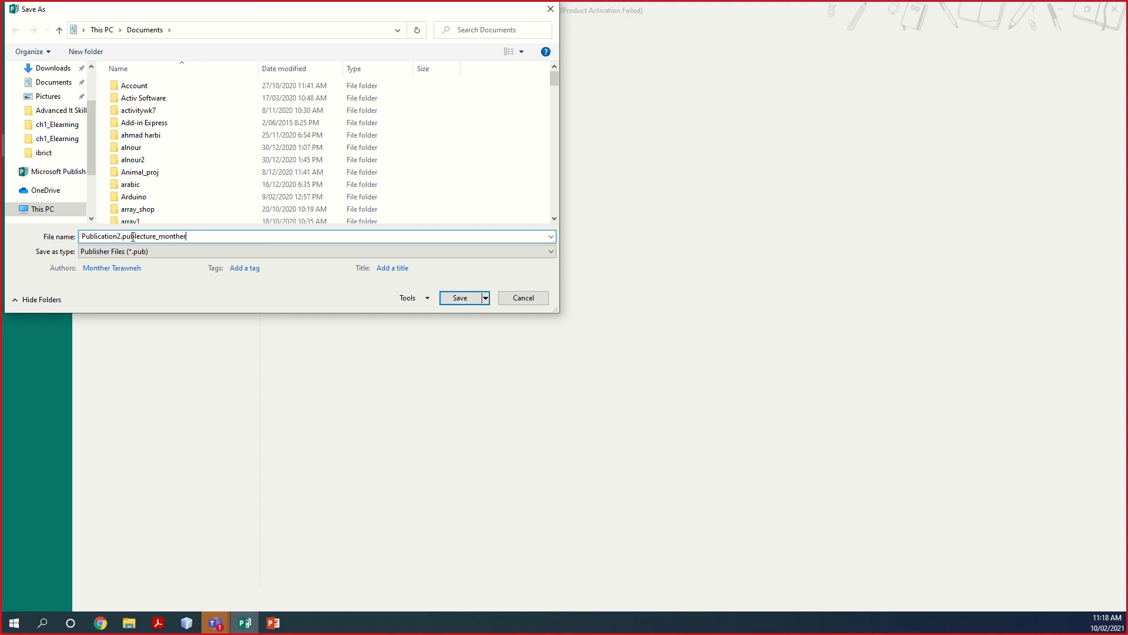
{"action": "left_click_drag", "start_coordinate": [136, 237], "coordinate": [6, 238]}
{"action": "key", "text": "BackSpace"}
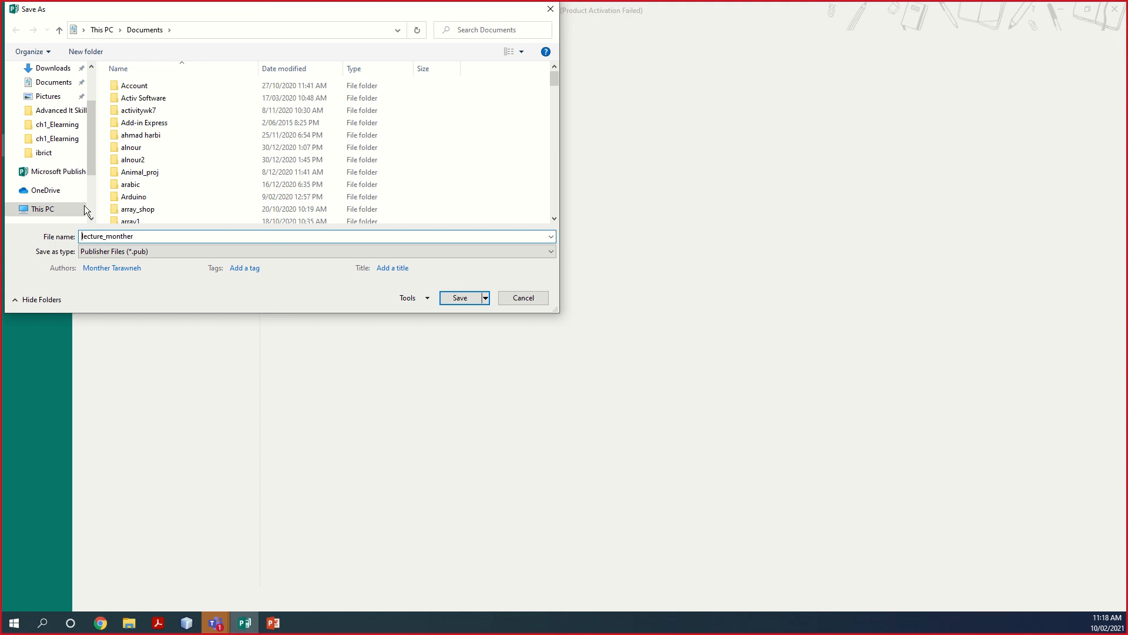
{"action": "left_click", "coordinate": [445, 295]}
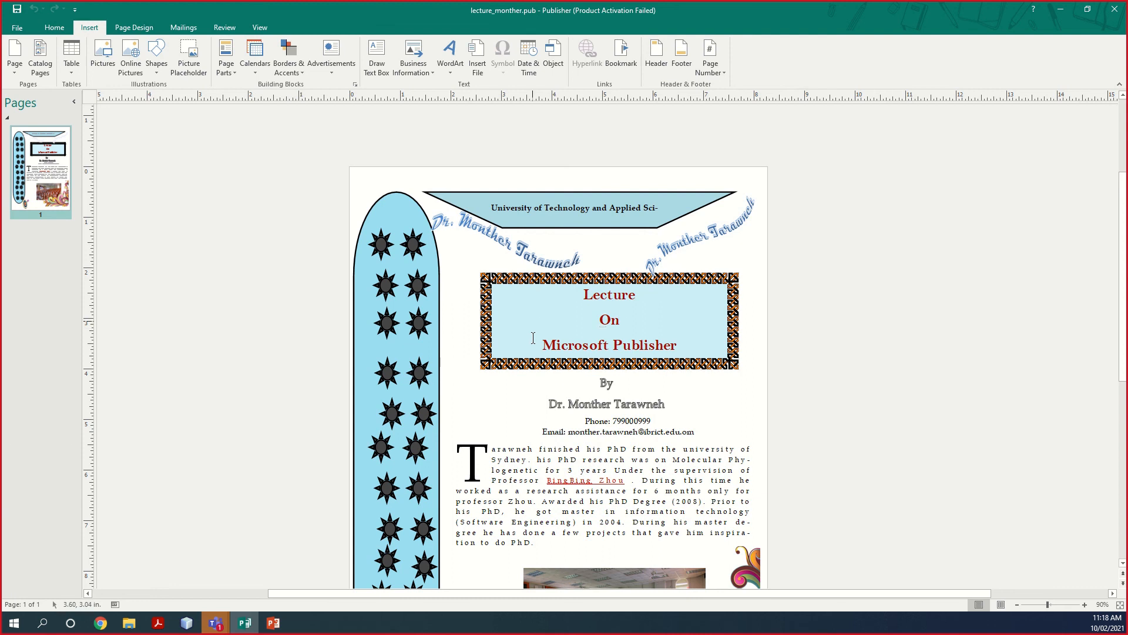
{"action": "scroll", "coordinate": [559, 345], "scroll_direction": "down", "scroll_amount": 3}
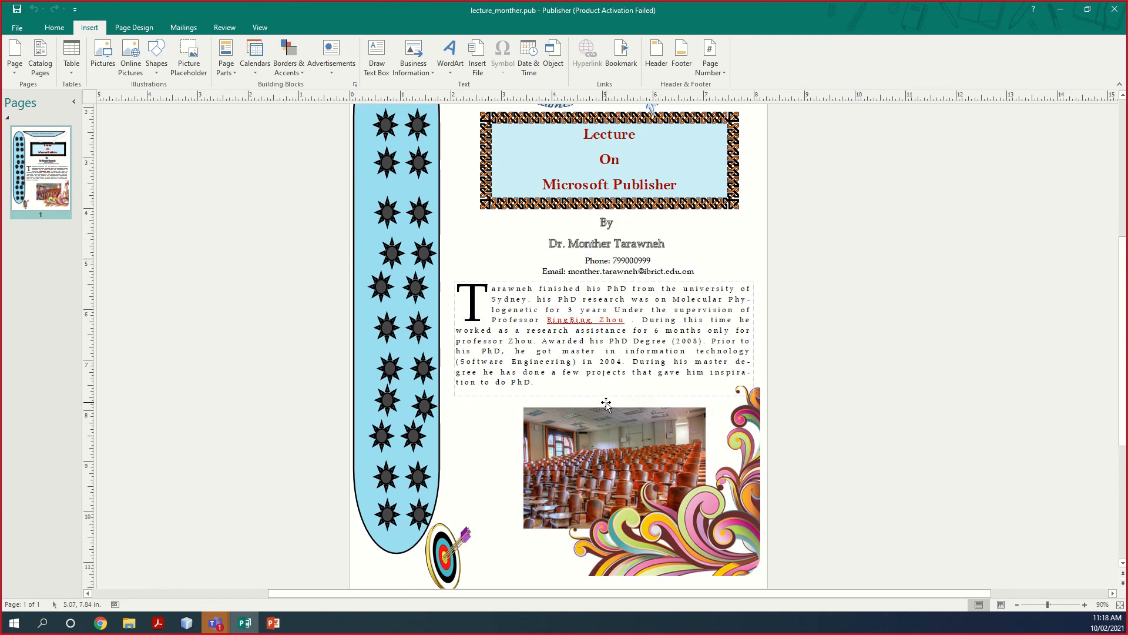